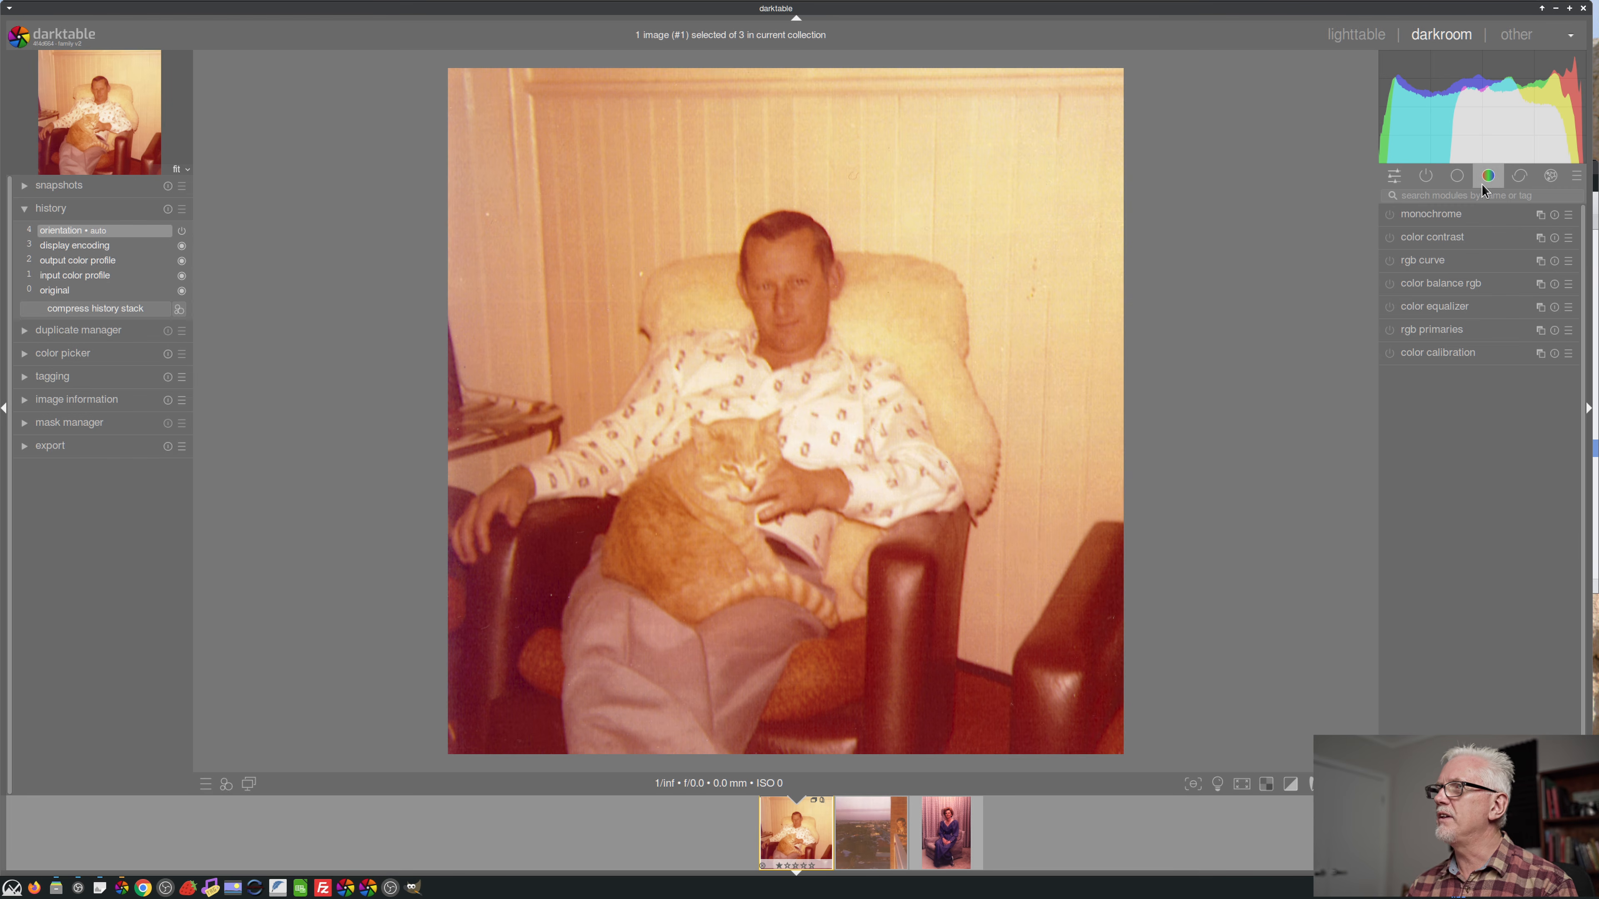
- Enable the rgb curve module in RGB, independent channels mode for the photo of the man with the cat
left_click(1442, 260)
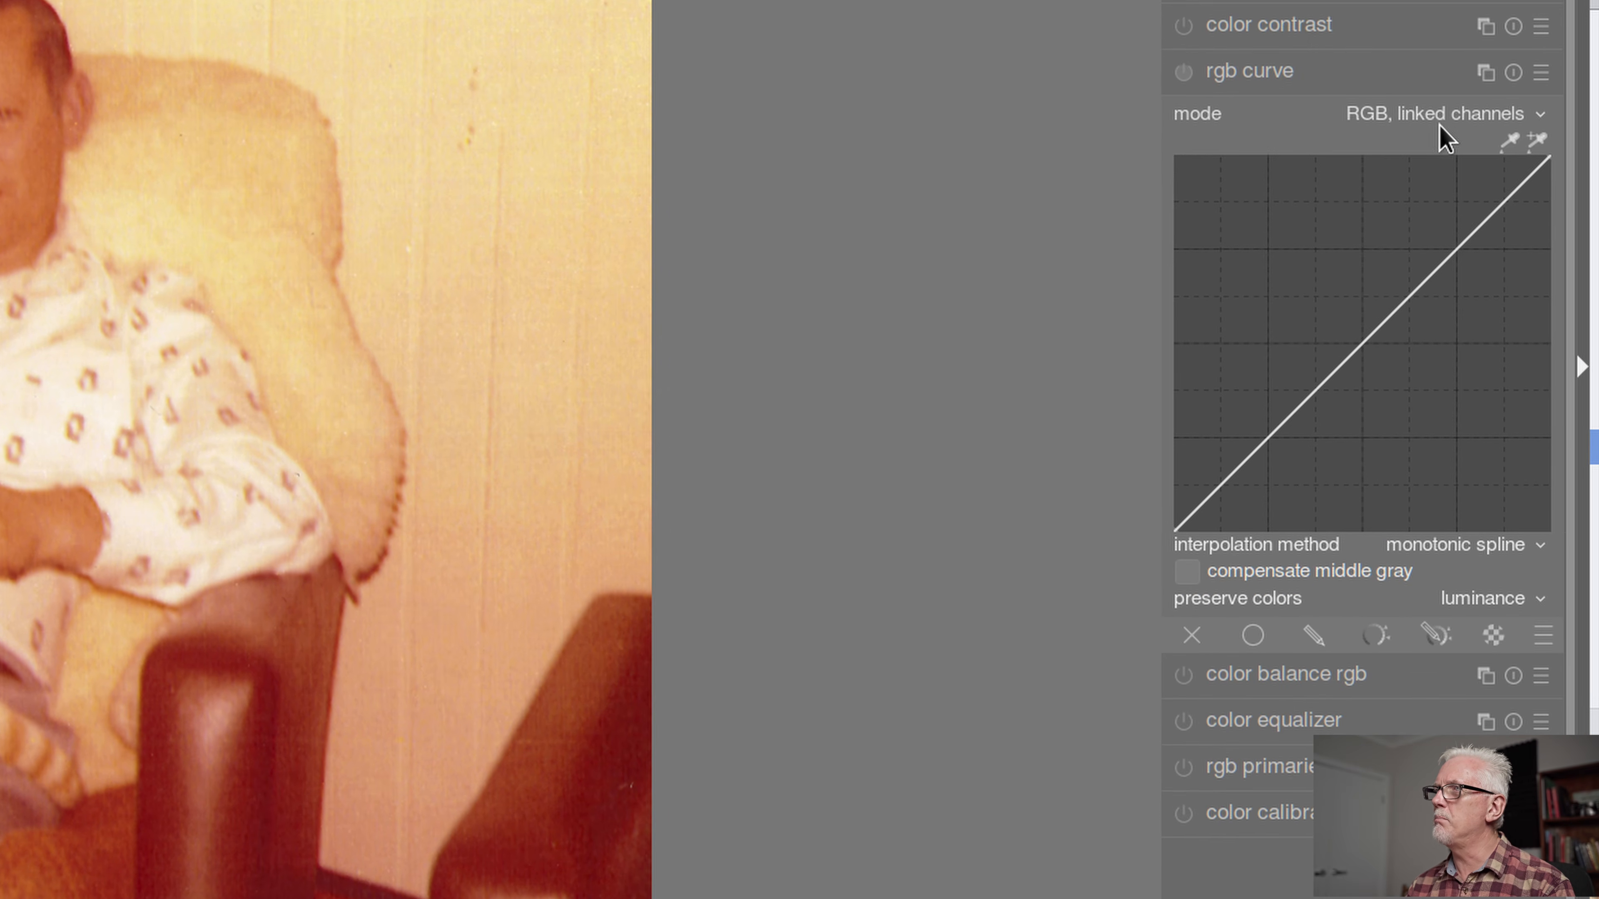
left_click(1451, 143)
left_click(1439, 135)
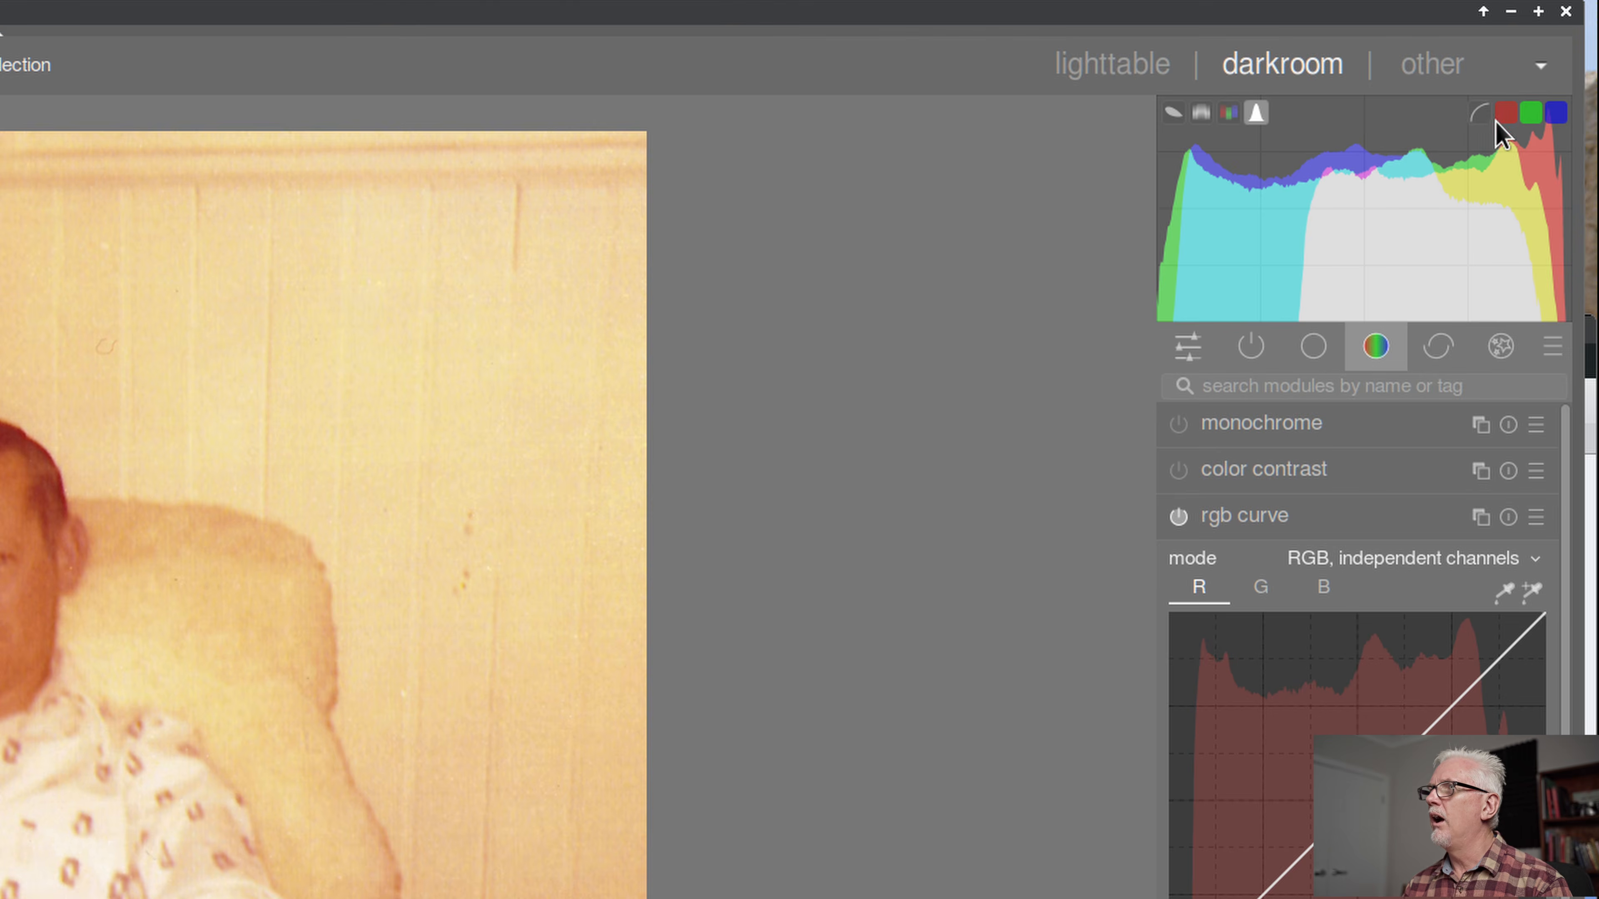
- Hide the green and blue channels in the histogram so only red is displayed
left_click(1532, 113)
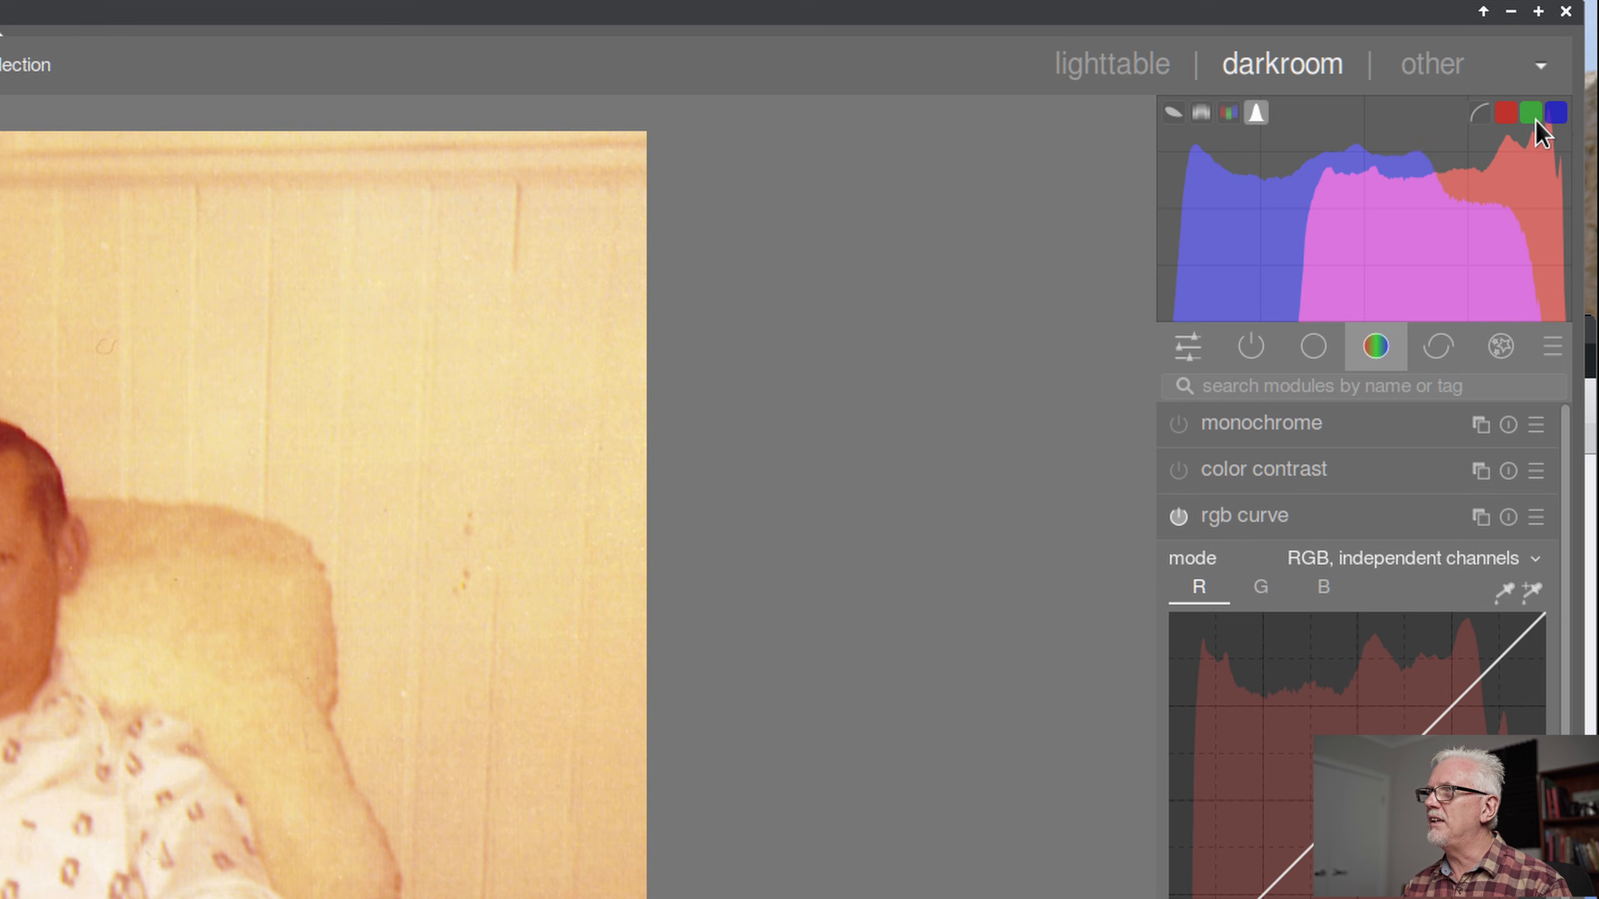
left_click(1555, 113)
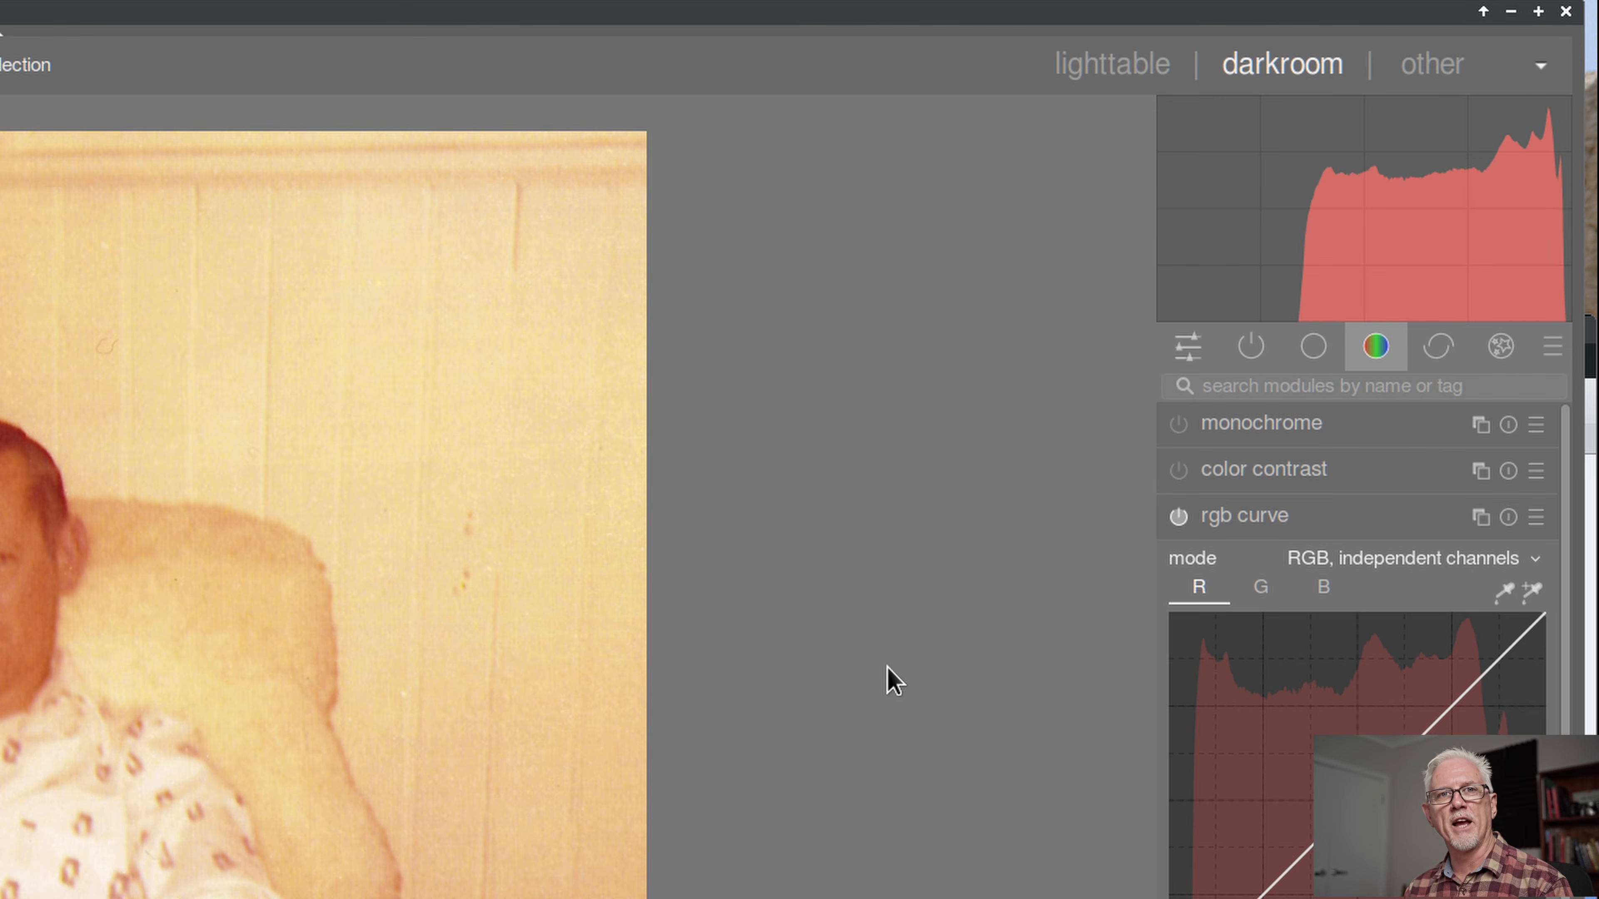
mouse_move(1531, 221)
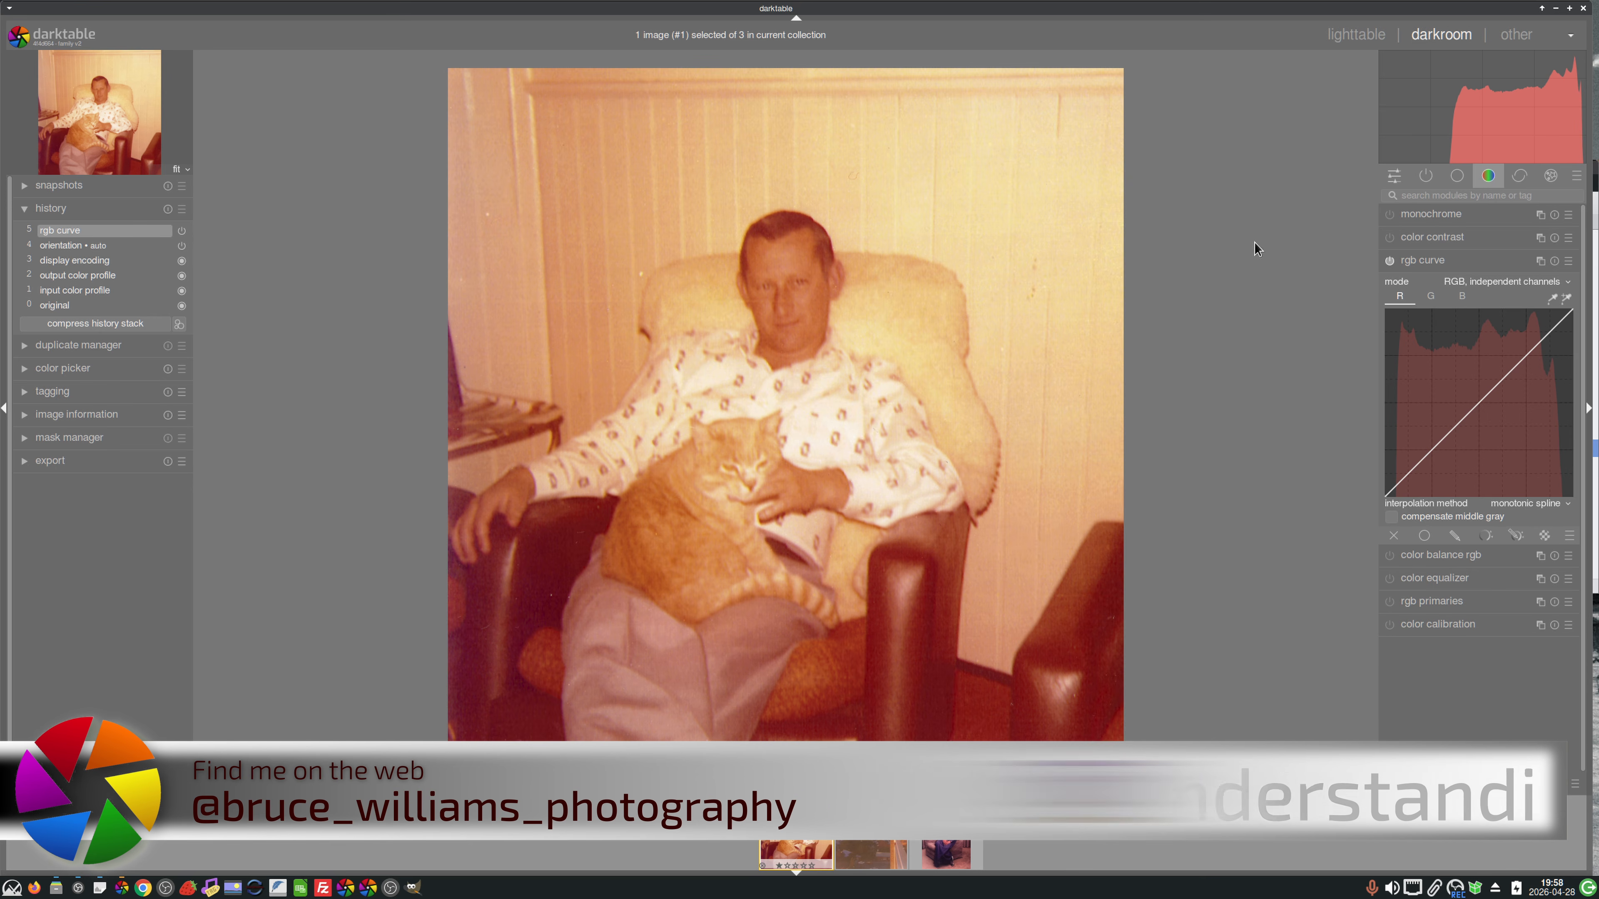
- Pull the red curve's black and white points in to the histogram data and lower its upper midtones to about 176.6 / 128.4
mouse_move(1463, 137)
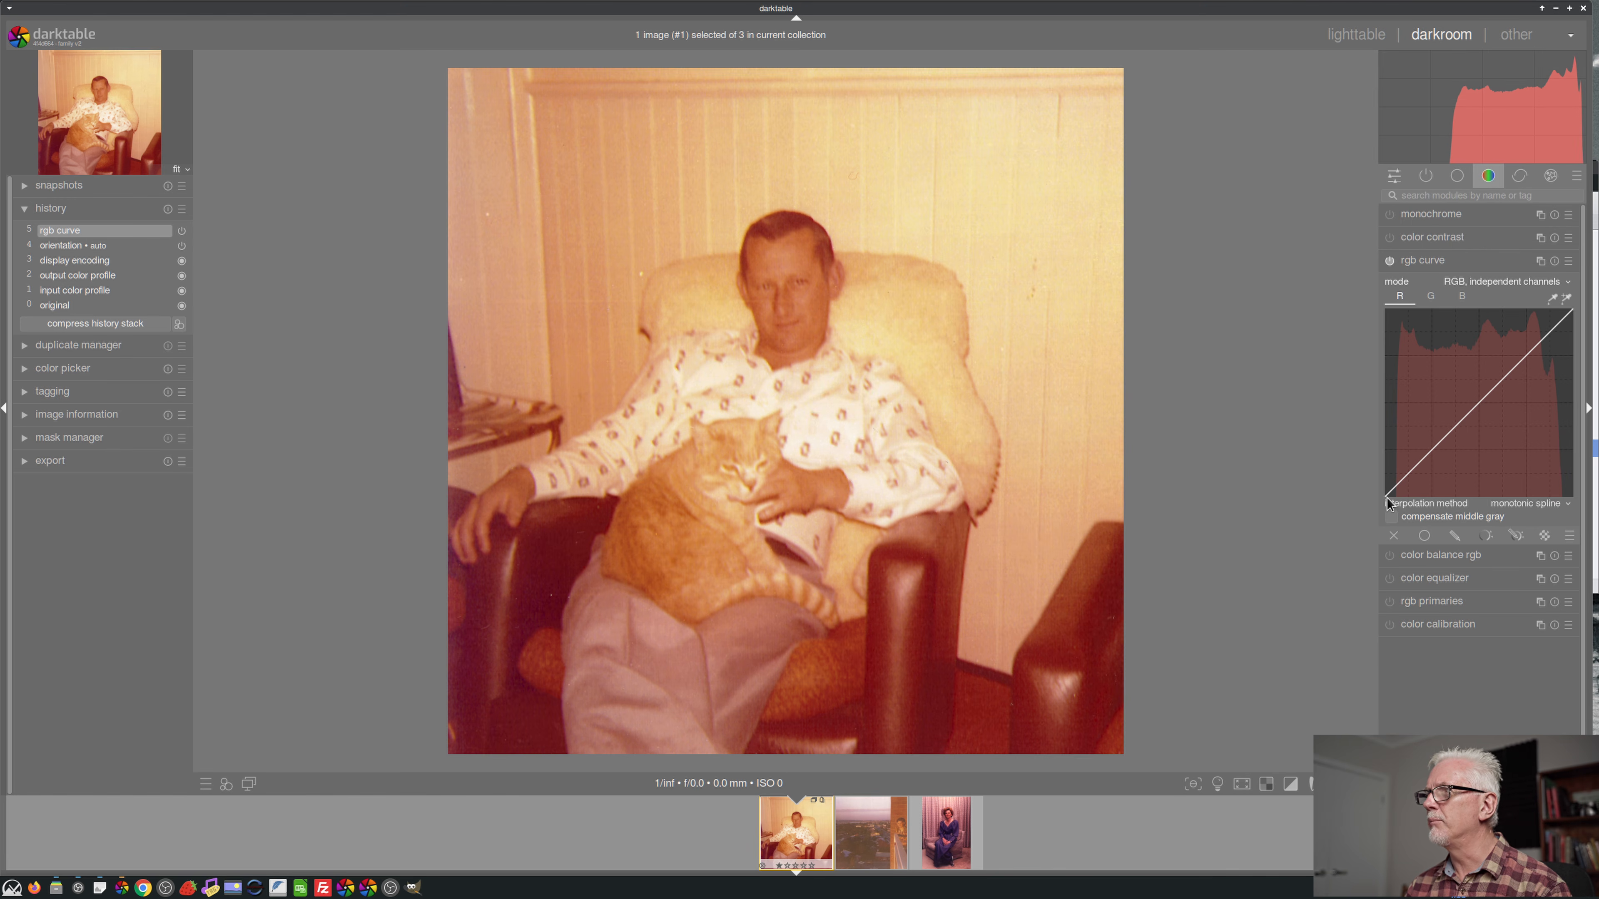
left_click_drag(1390, 503, 1400, 505)
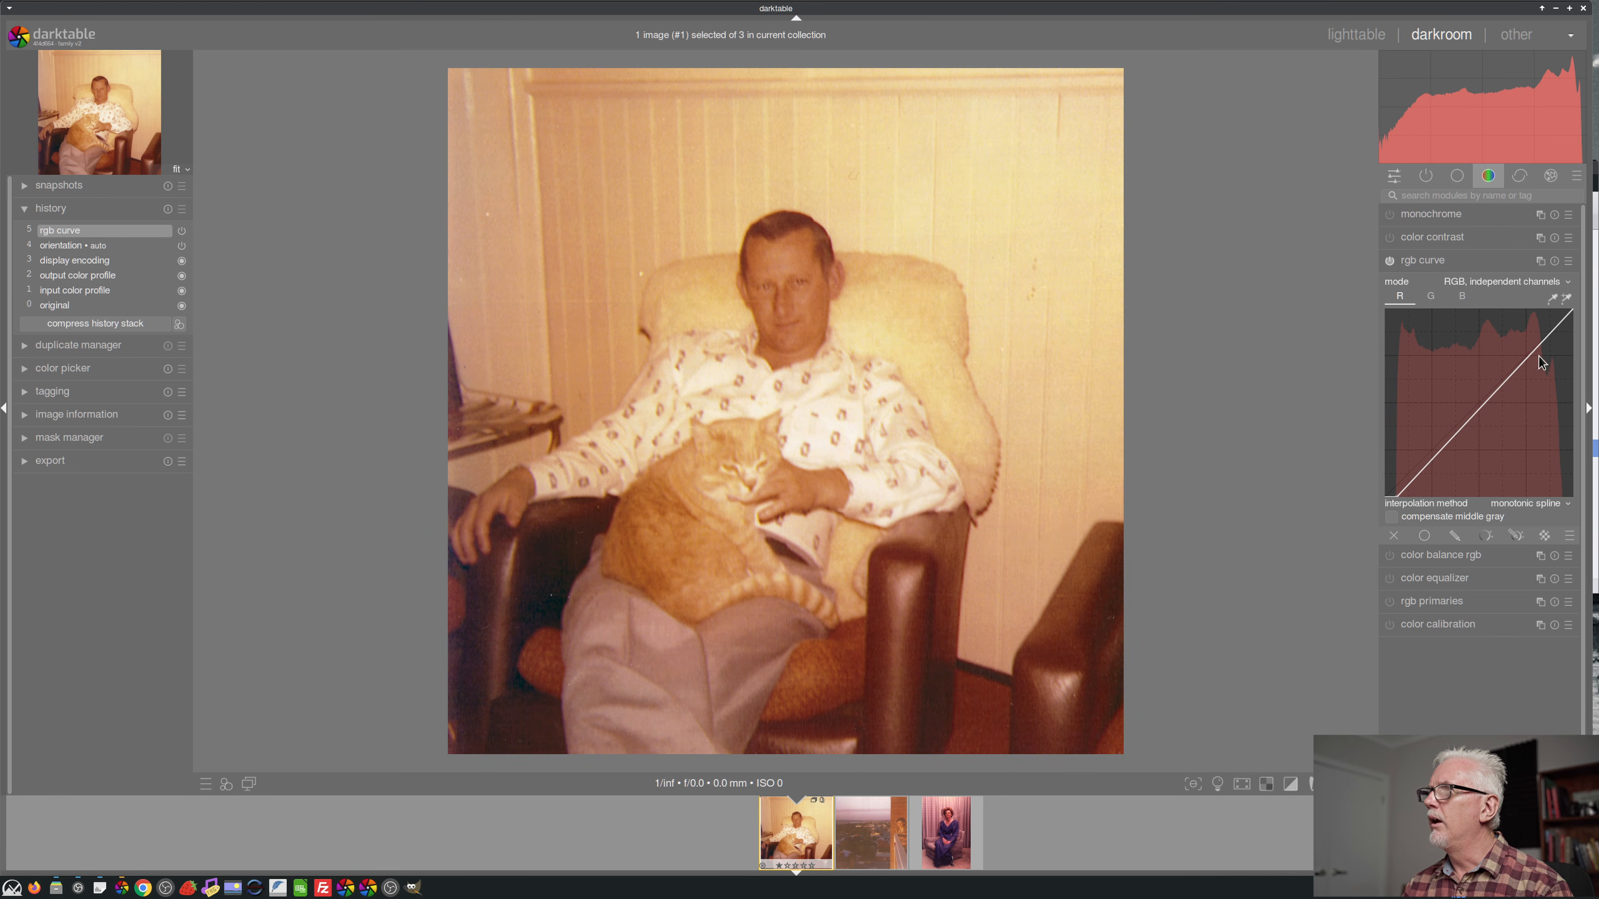
left_click_drag(1571, 320, 1566, 314)
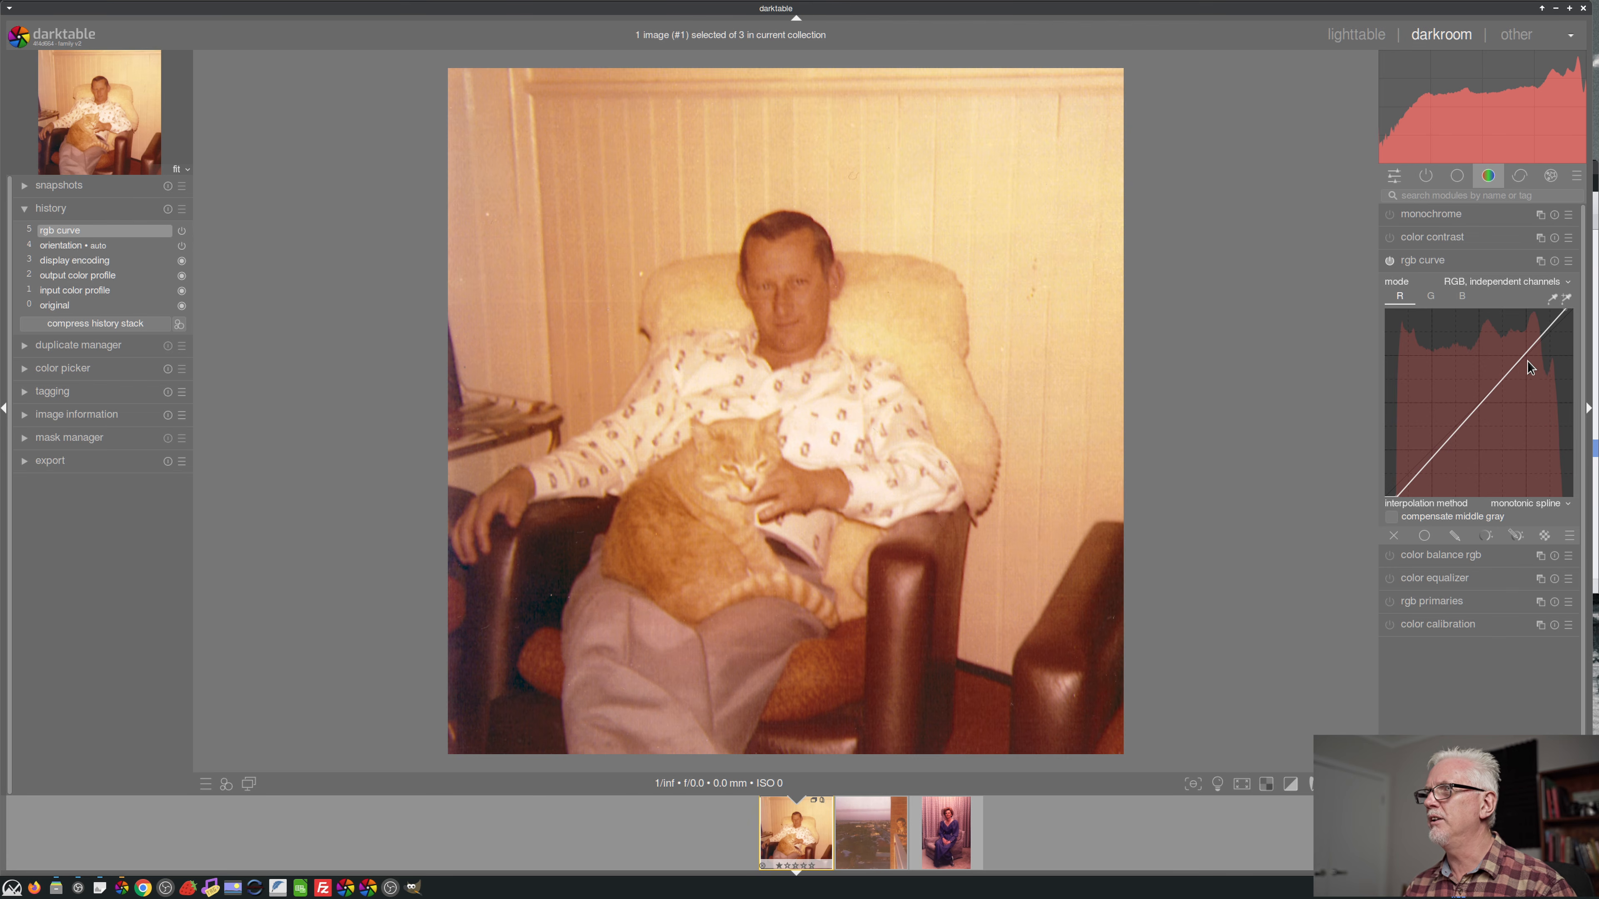
left_click_drag(1523, 362, 1514, 403)
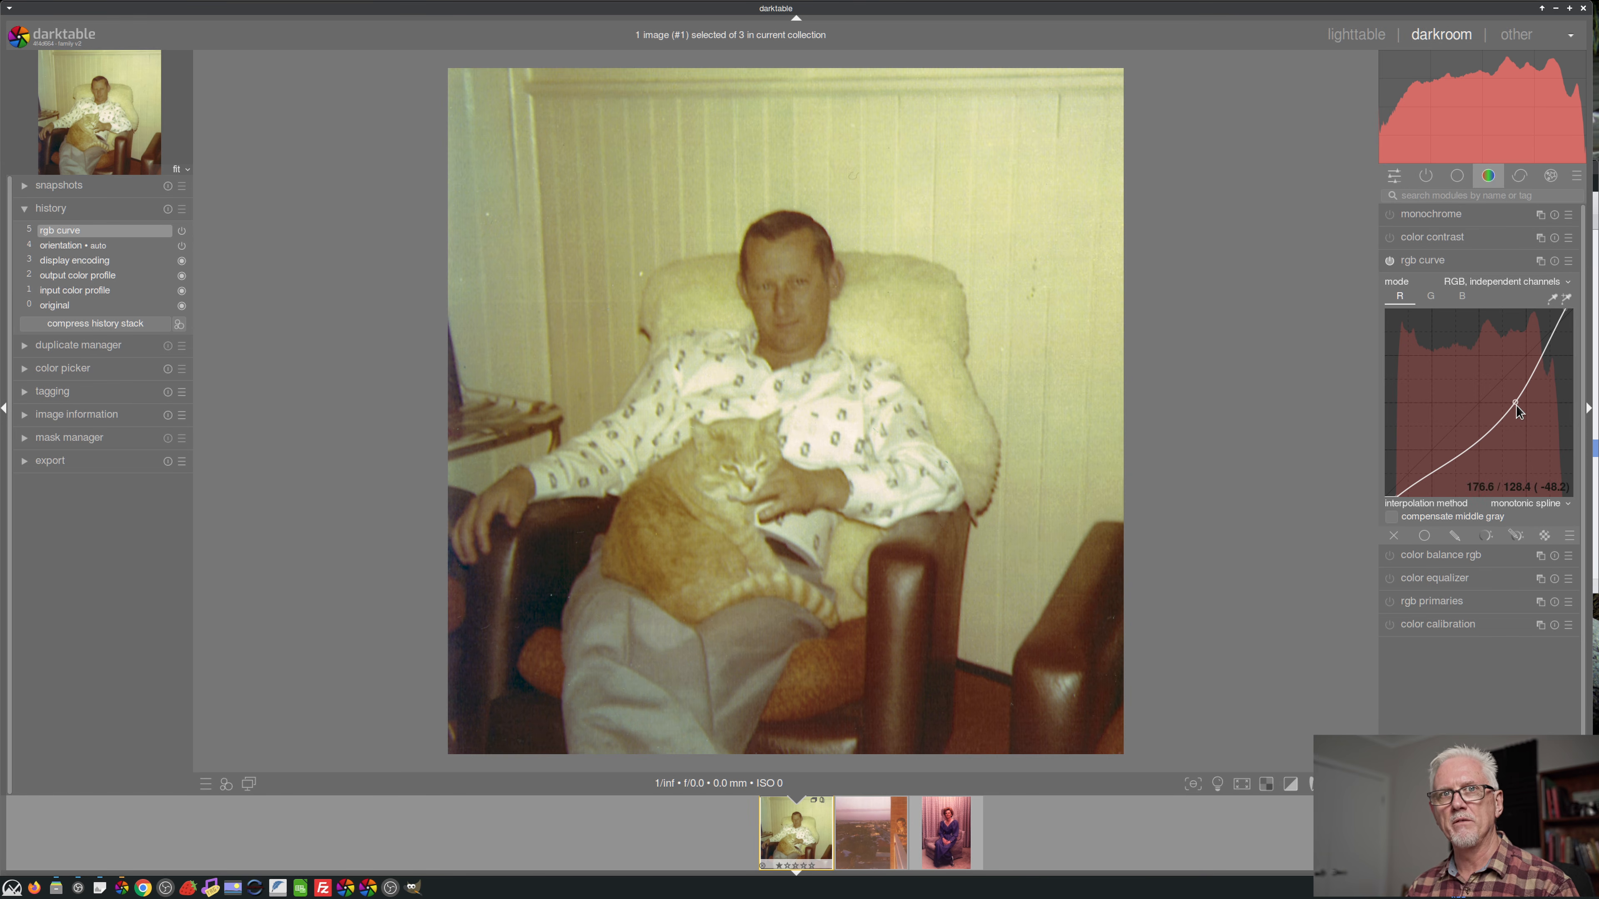
- With only green shown in the histogram, pull the green curve's white point inward and bend its upper midtones down
left_click(1430, 299)
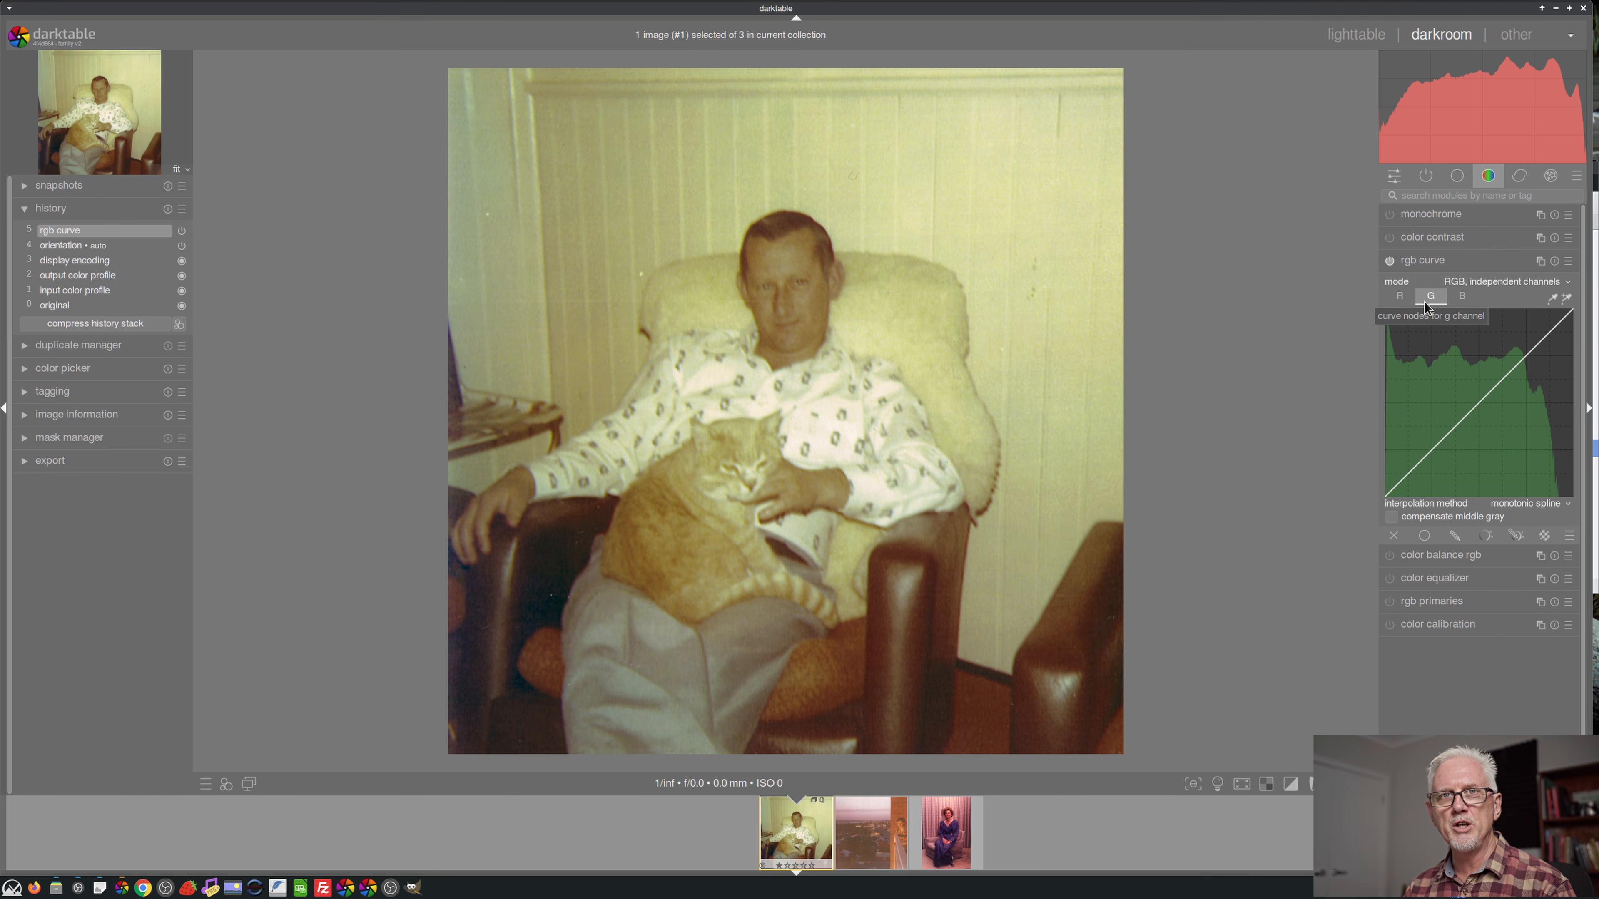
mouse_move(1547, 91)
left_click(1553, 59)
left_click(1566, 59)
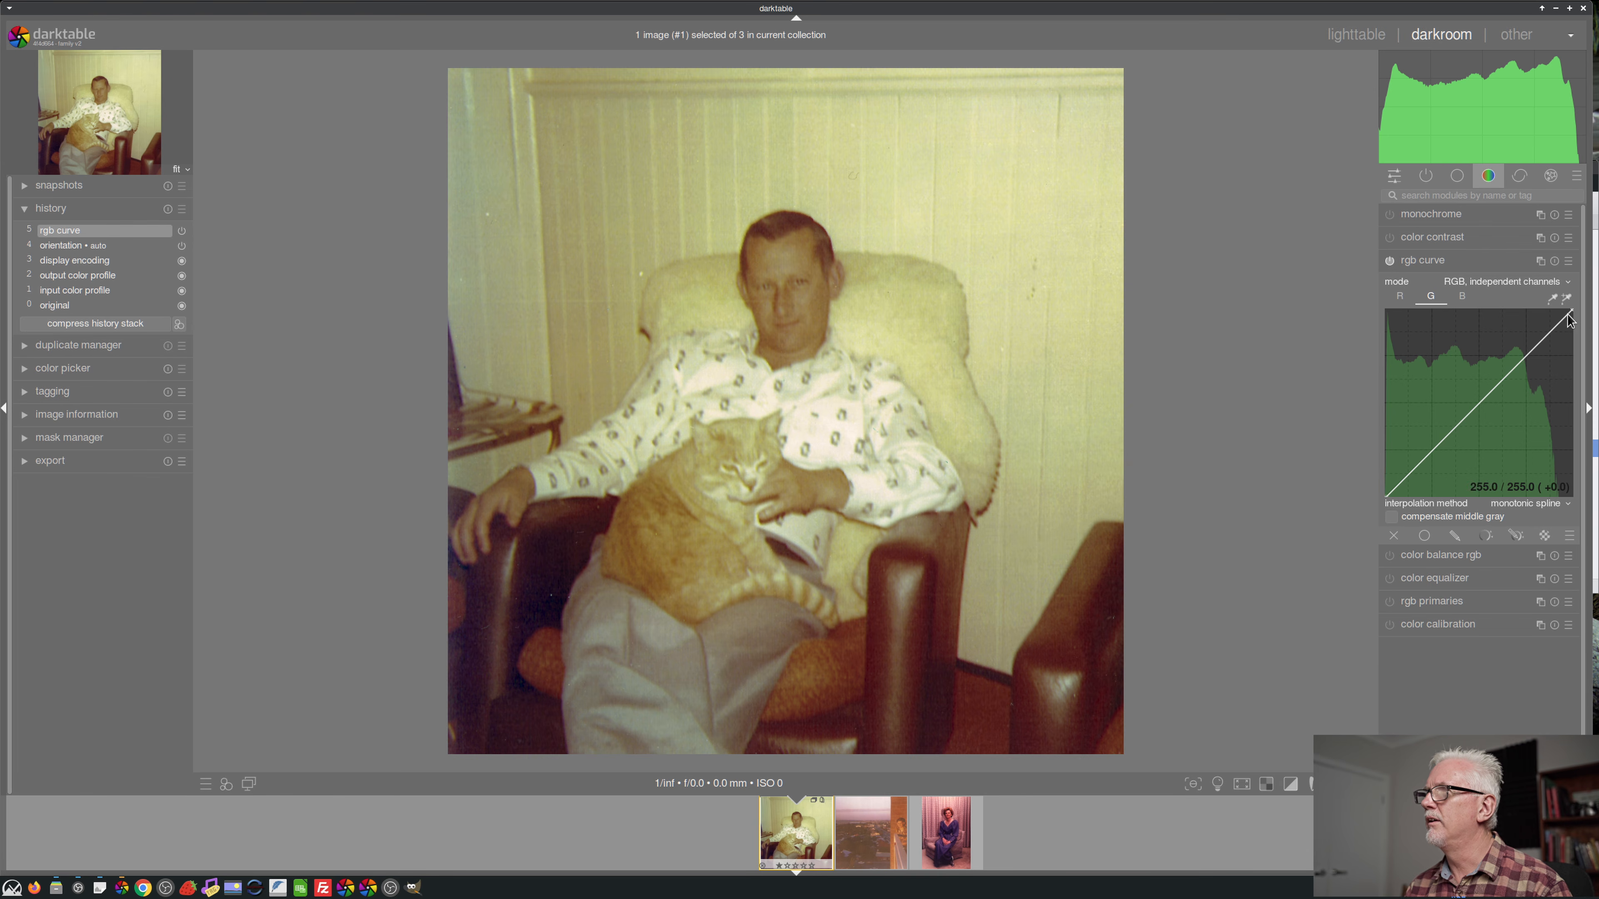
left_click_drag(1569, 312, 1556, 309)
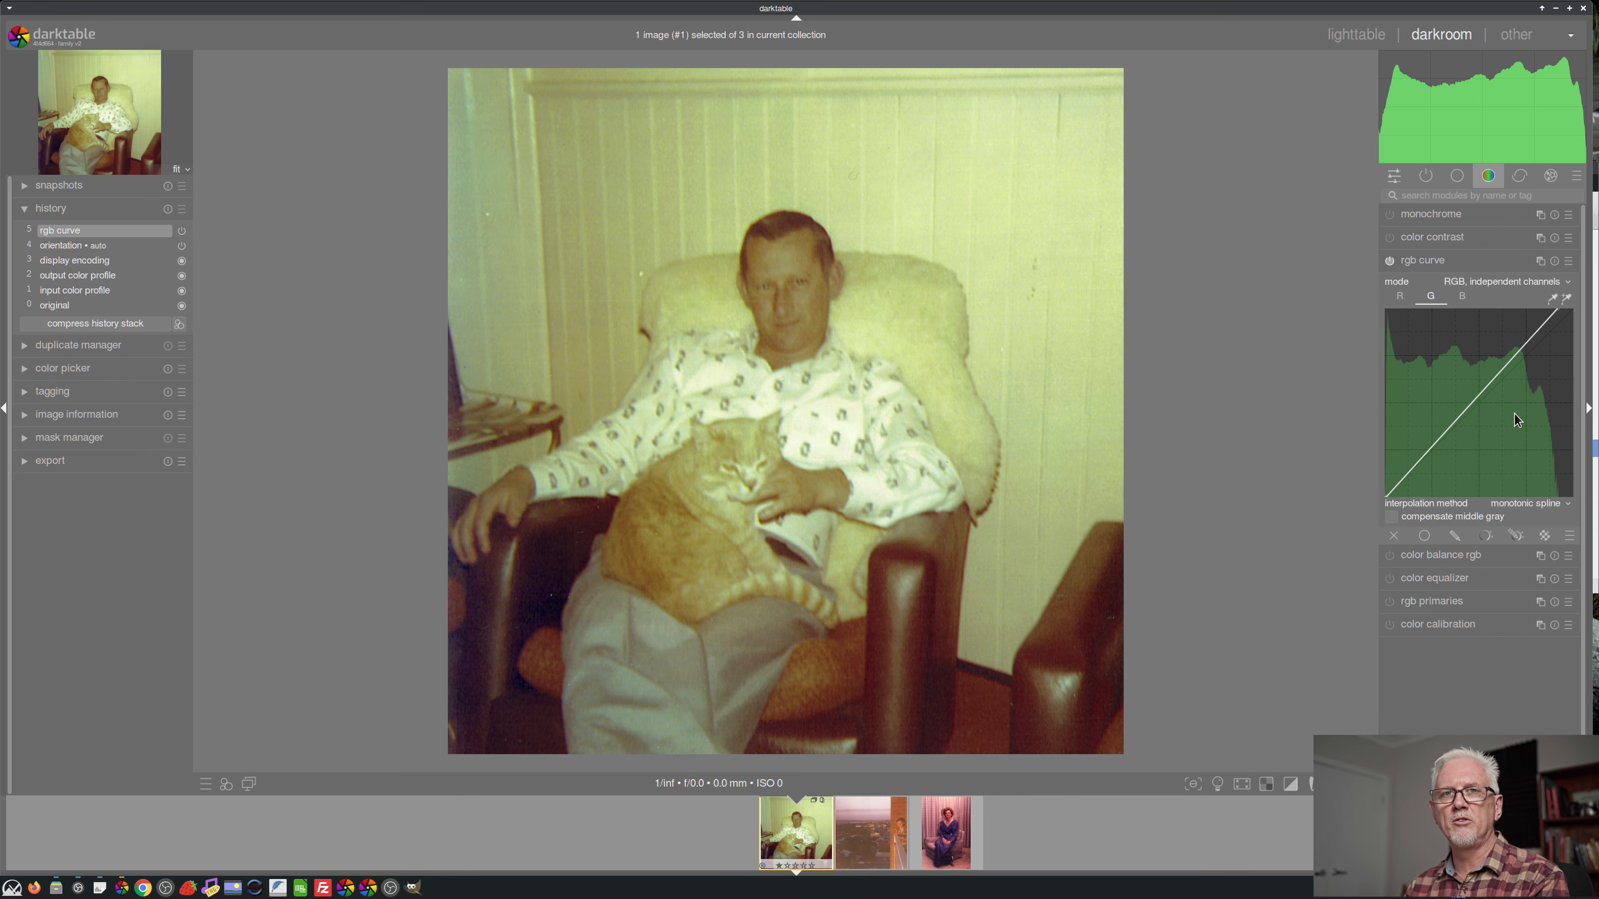
left_click_drag(1490, 378, 1505, 409)
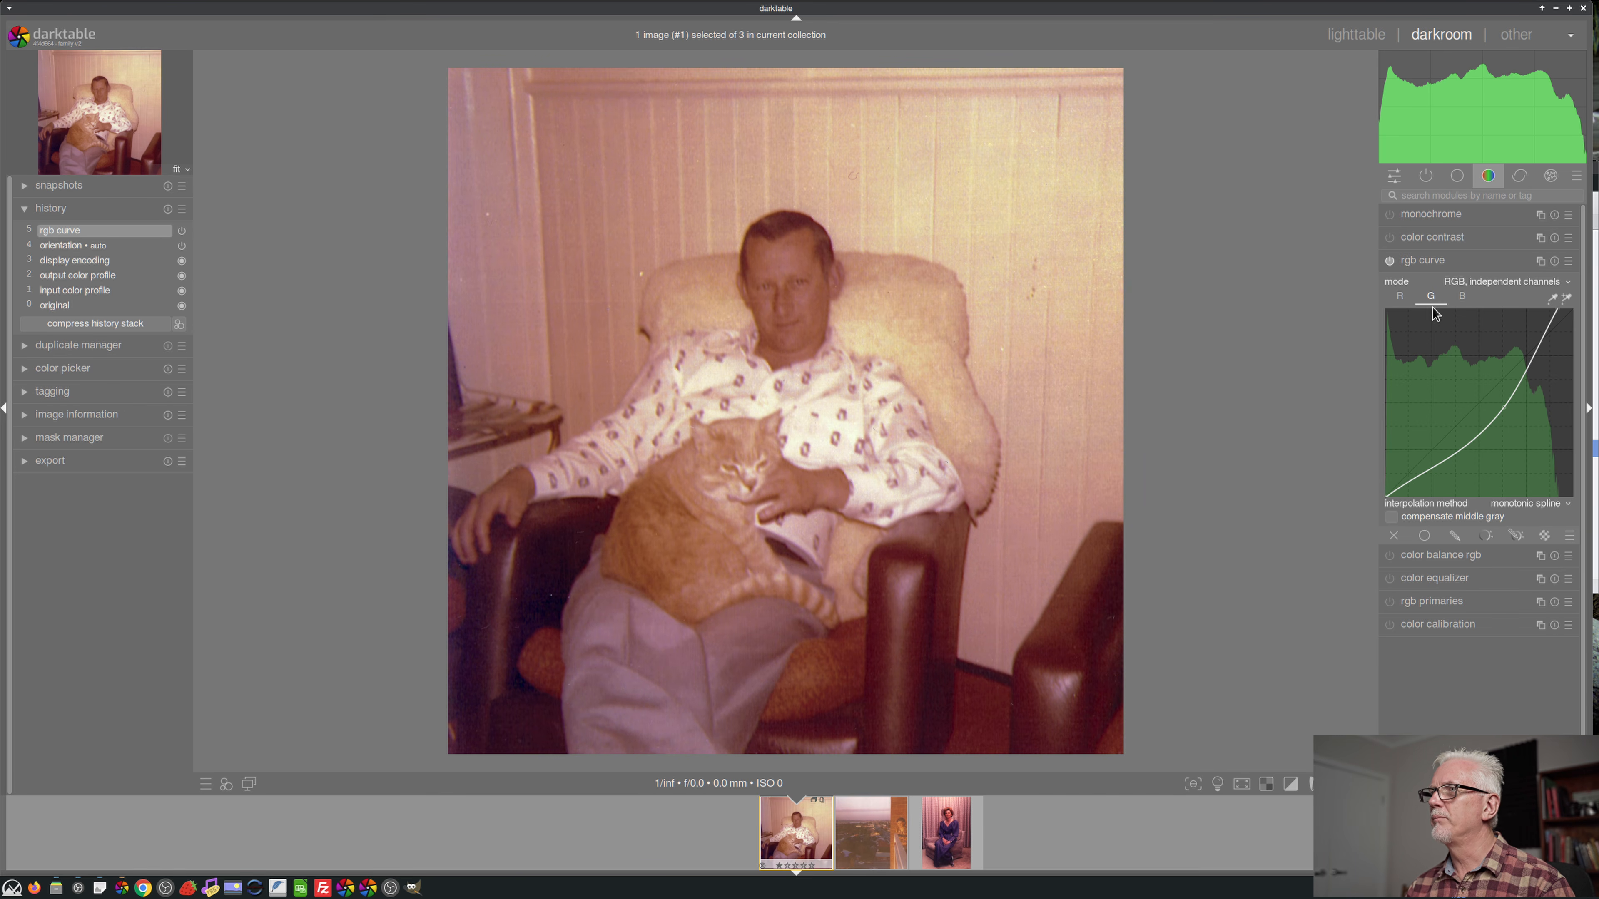
- Show only blue in the histogram and set the blue curve's interpolation method to centripetal spline
left_click(1463, 297)
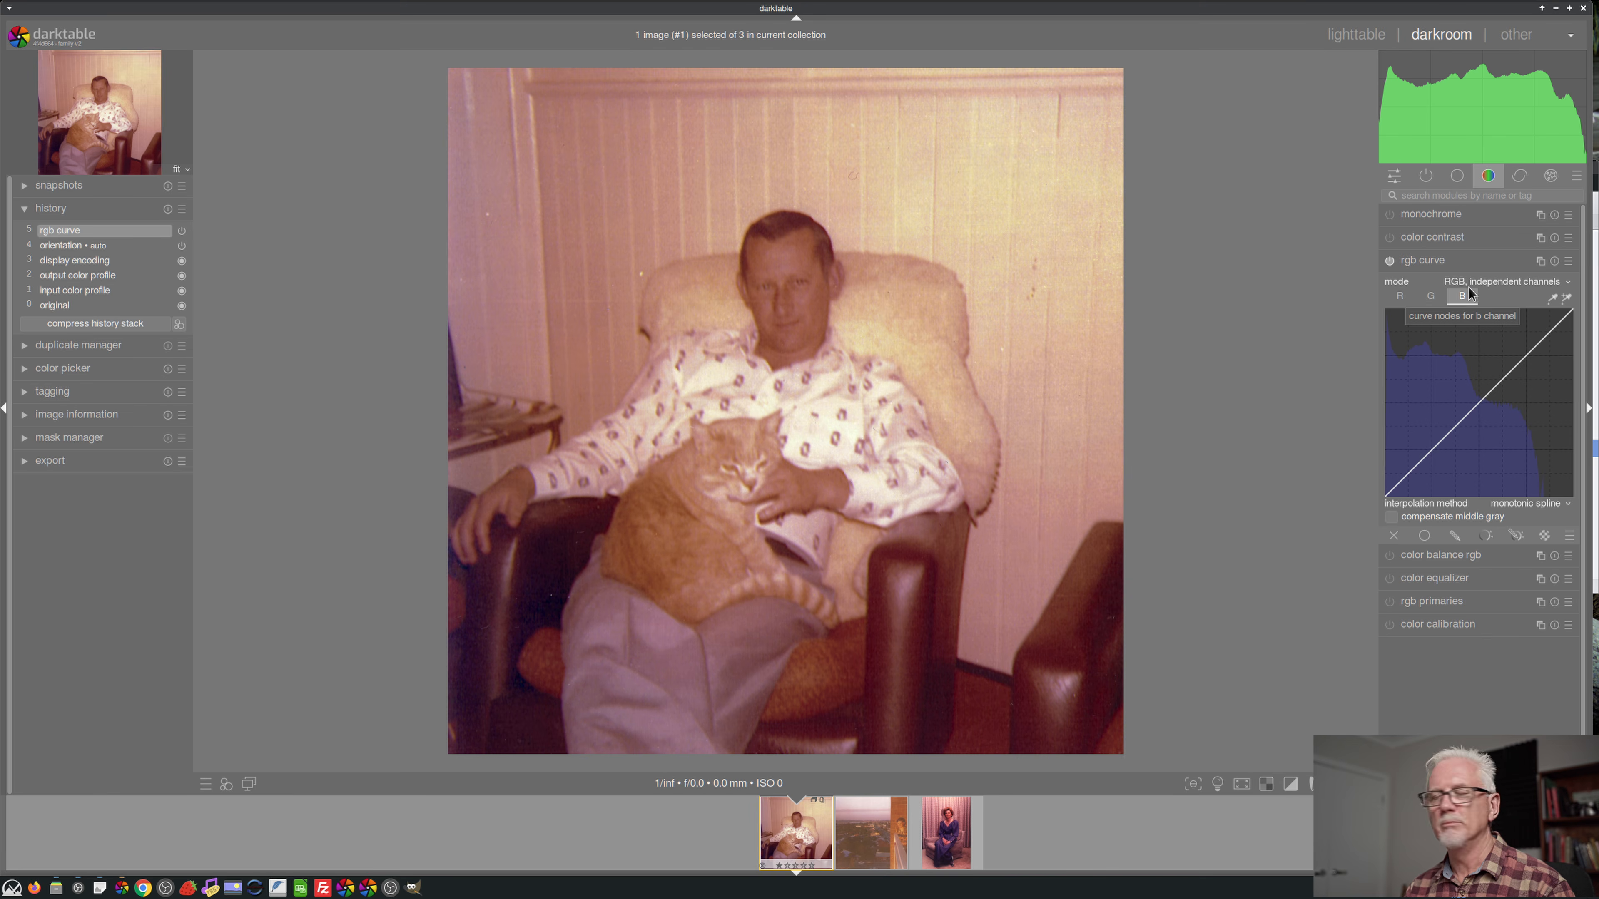
left_click(1566, 60)
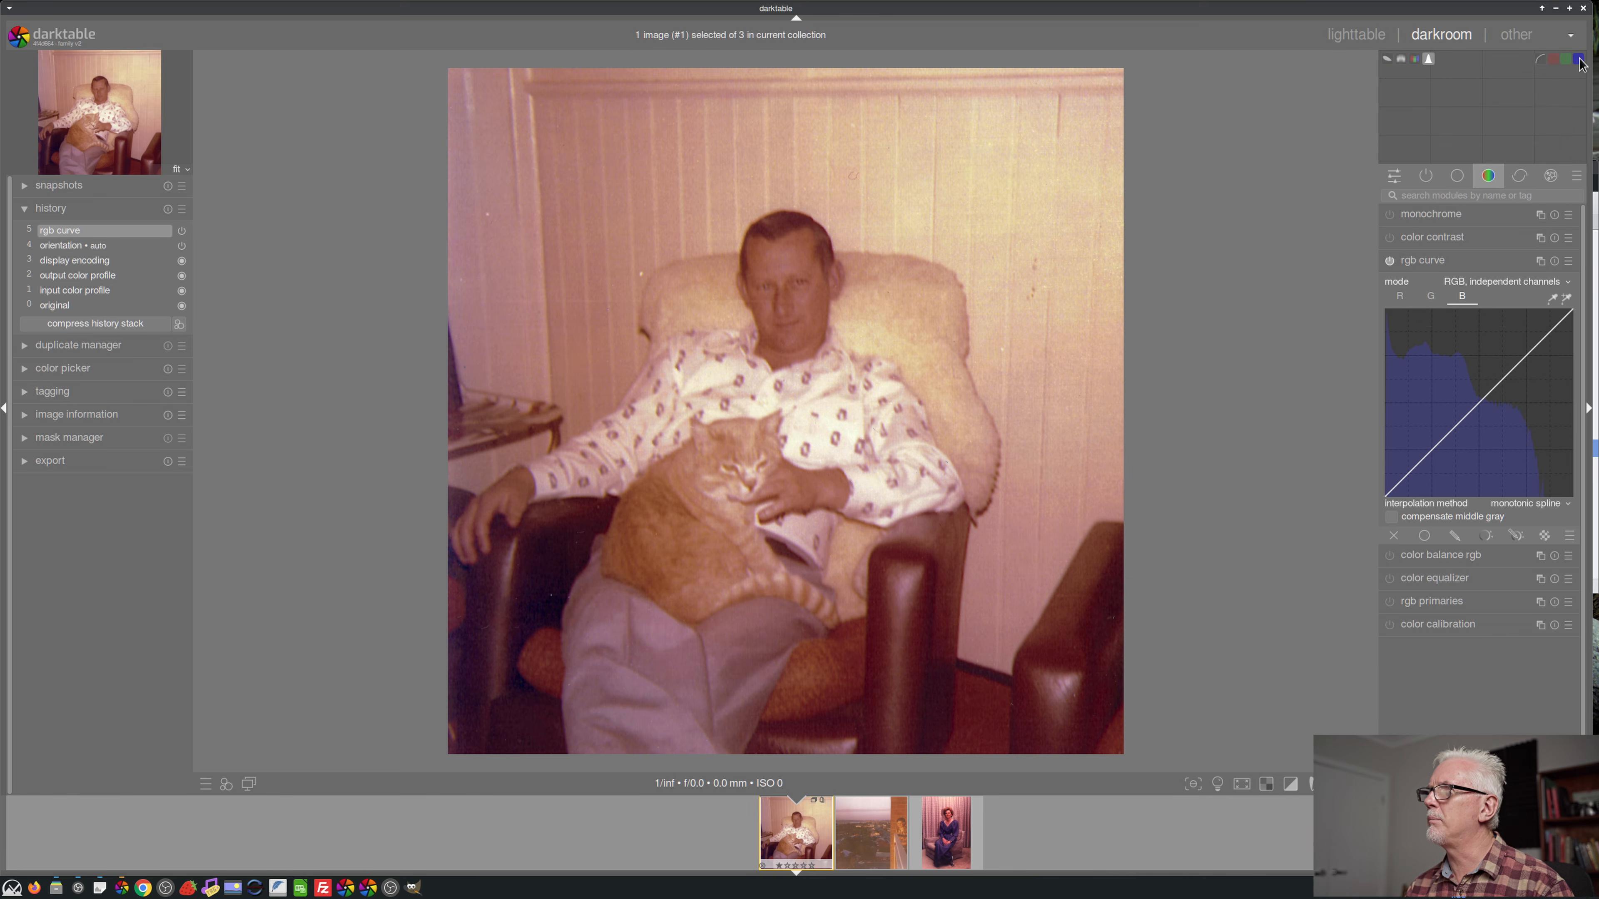
left_click(1579, 59)
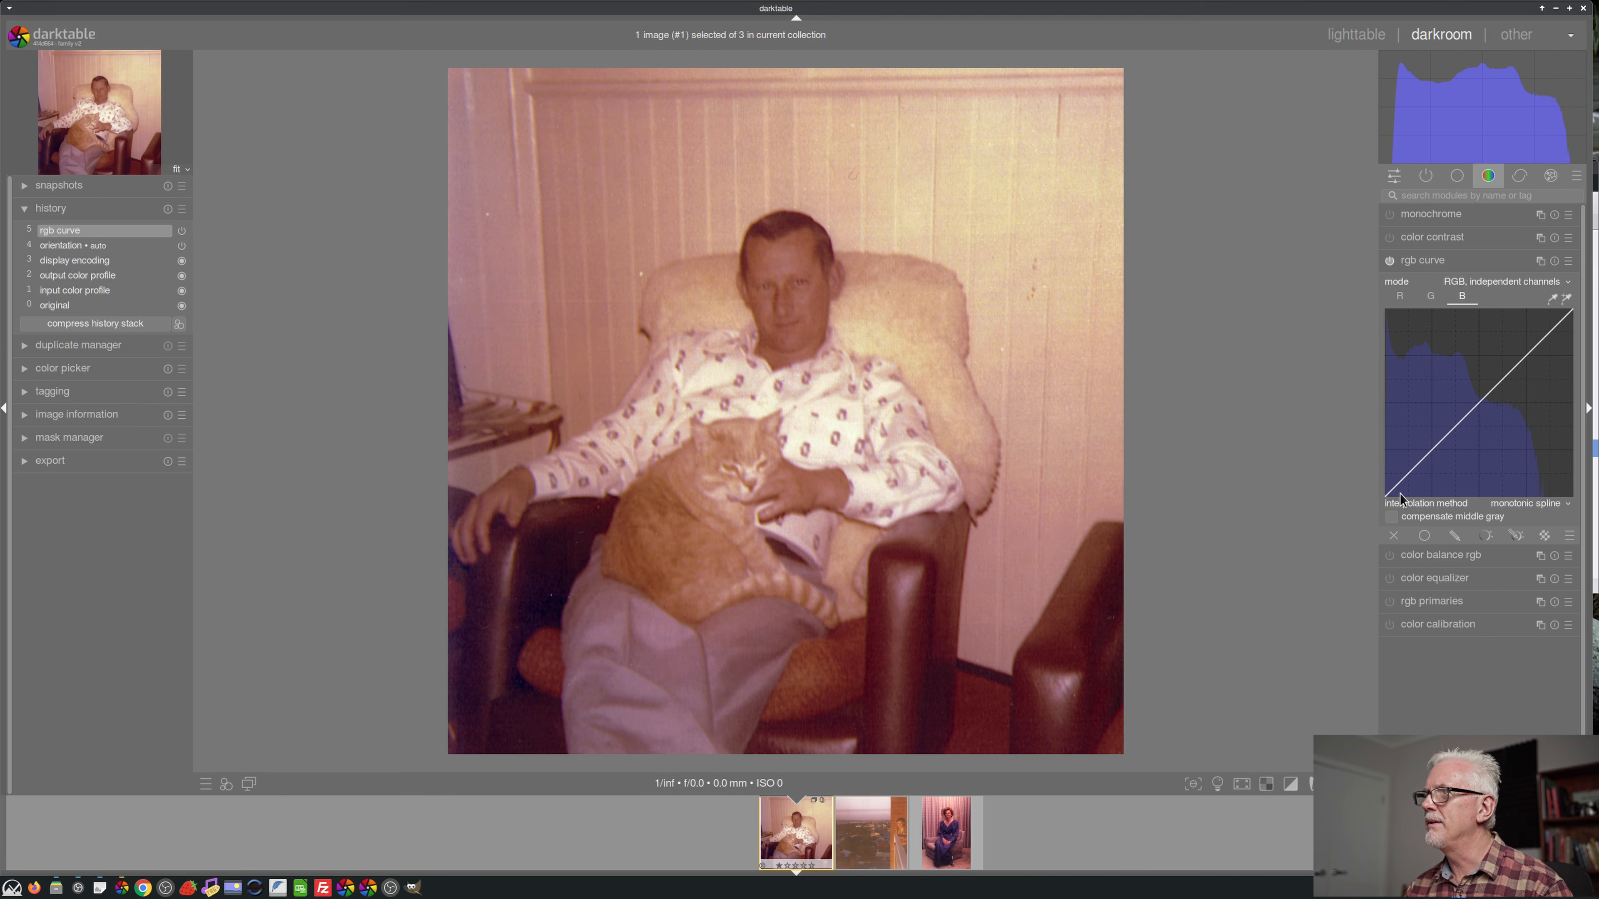
scroll(1389, 501, "up", 1)
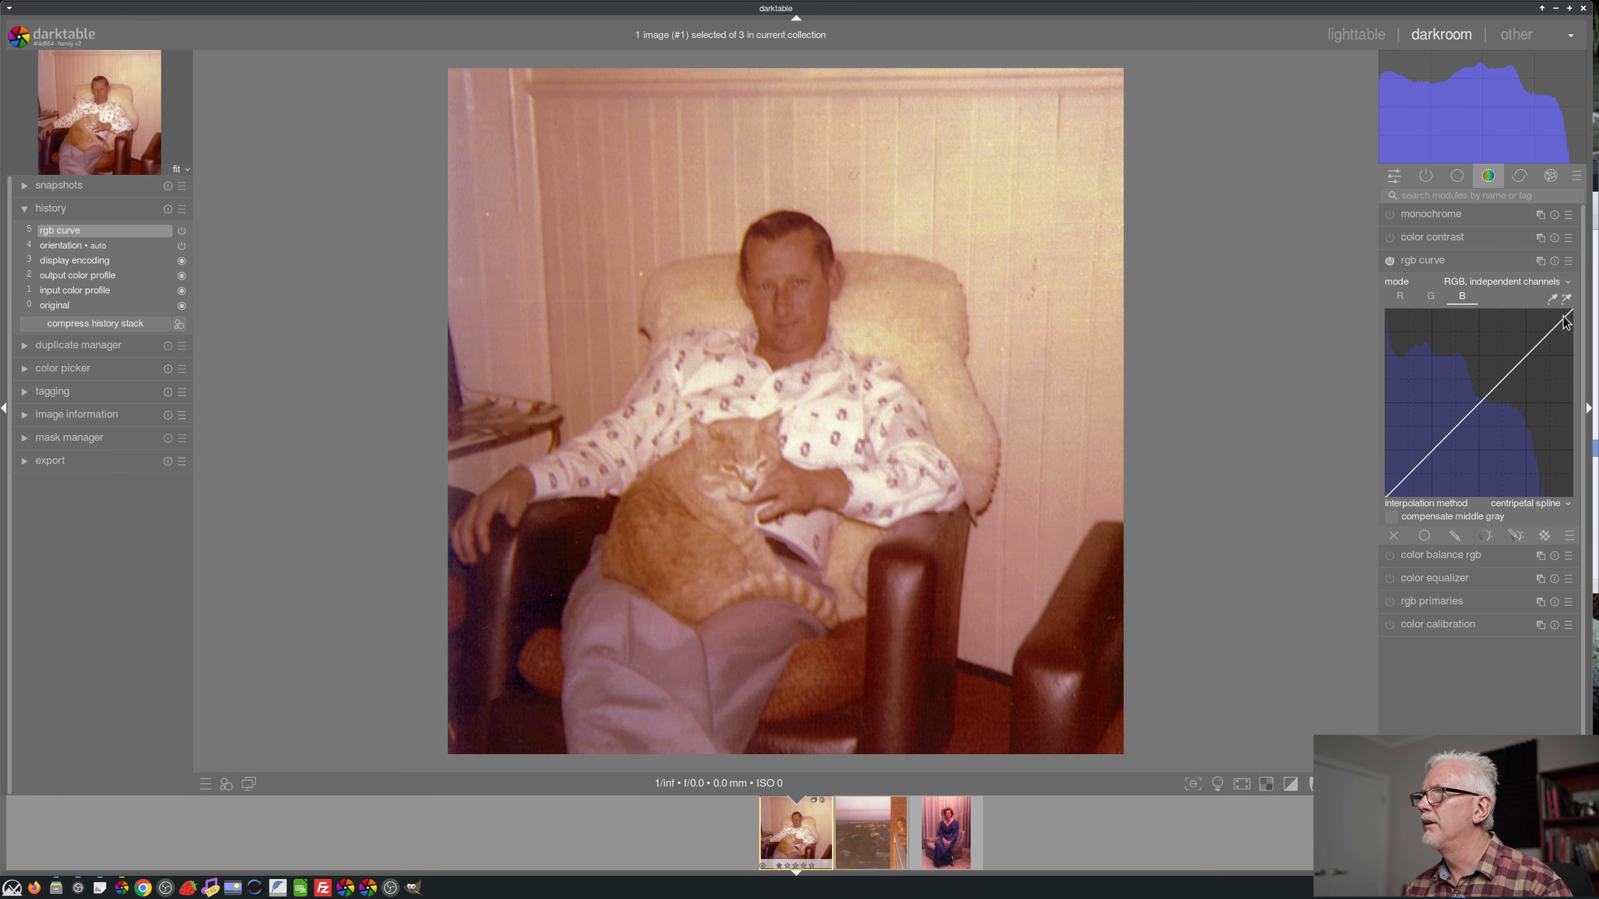
- Pull the blue curve's white point in to the edge of its data and place a shadow node at about 32.9 / 41.9
left_click_drag(1564, 311, 1541, 308)
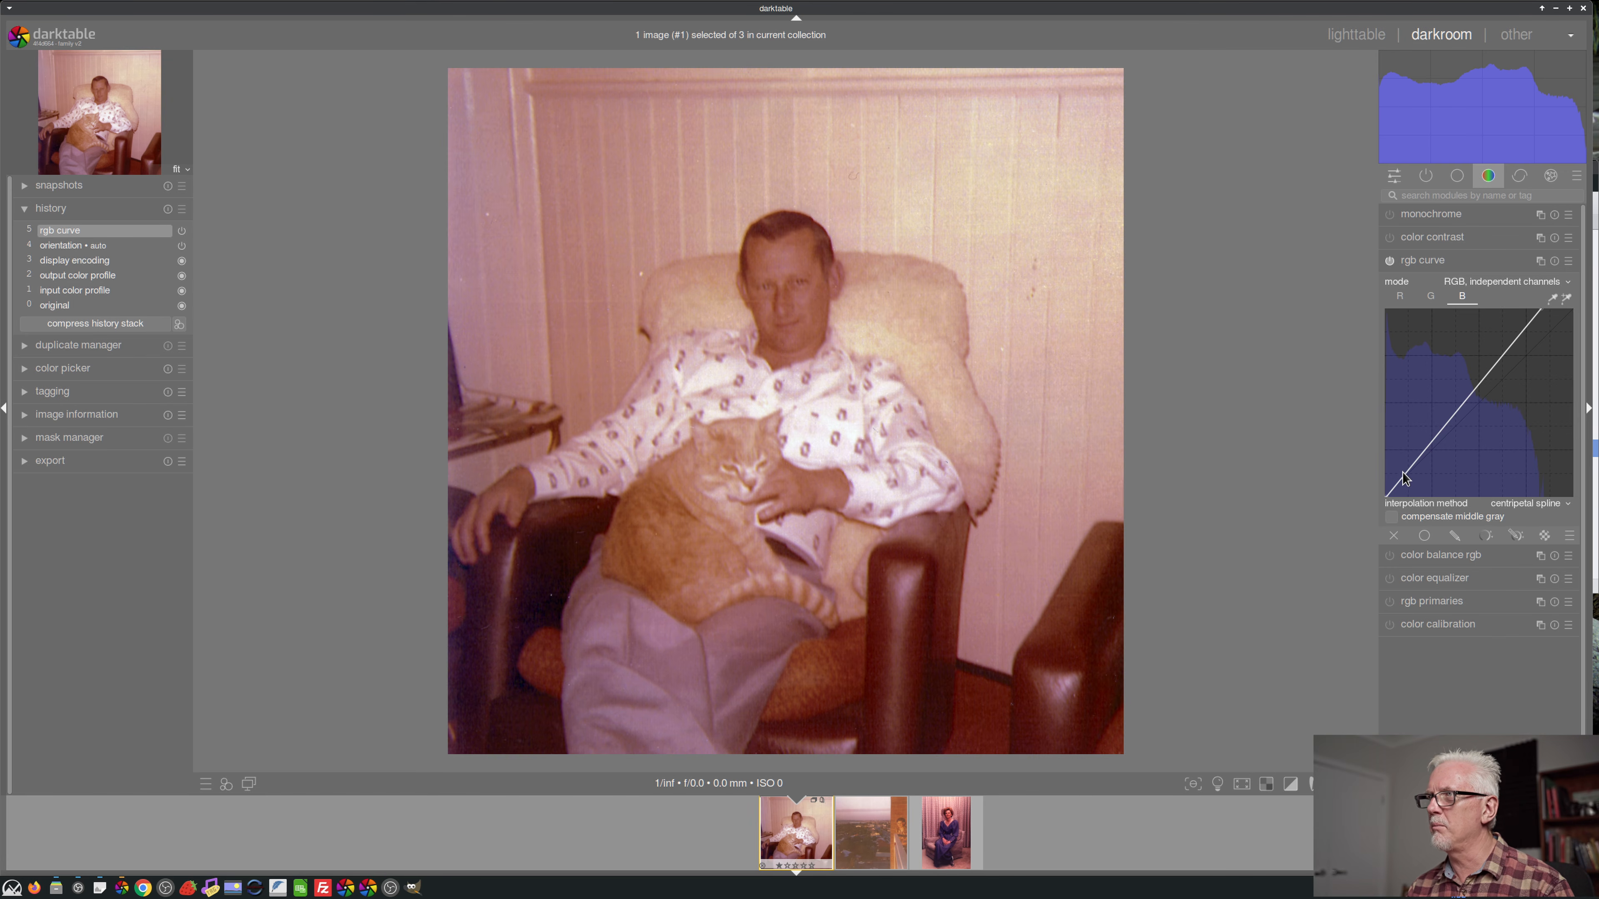
left_click_drag(1404, 474, 1407, 470)
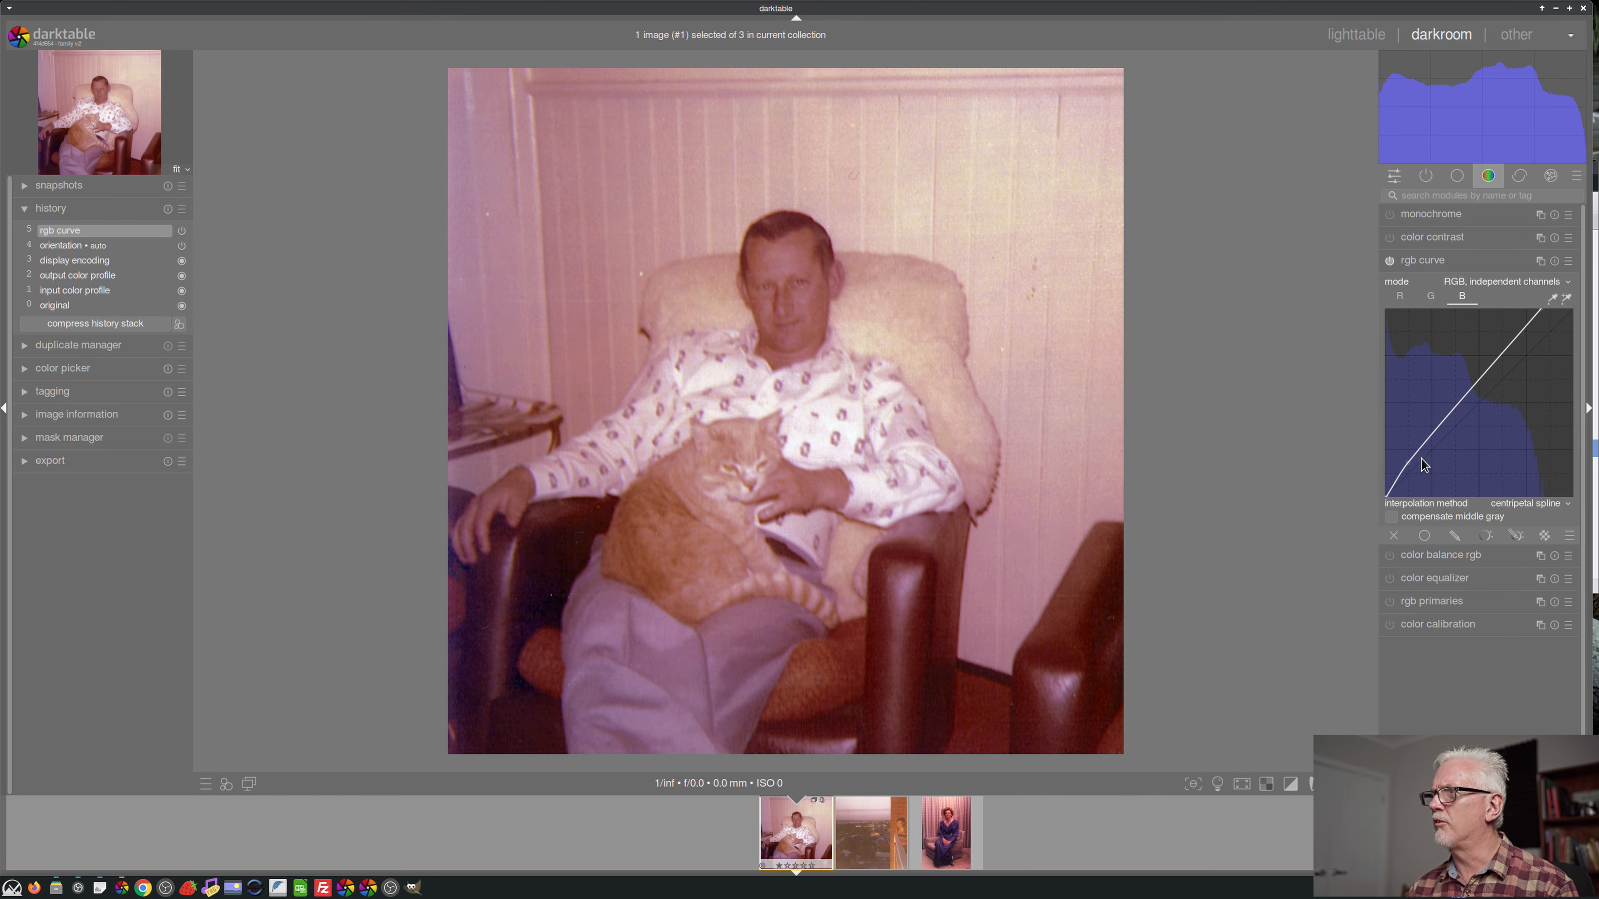
left_click_drag(1410, 467, 1411, 470)
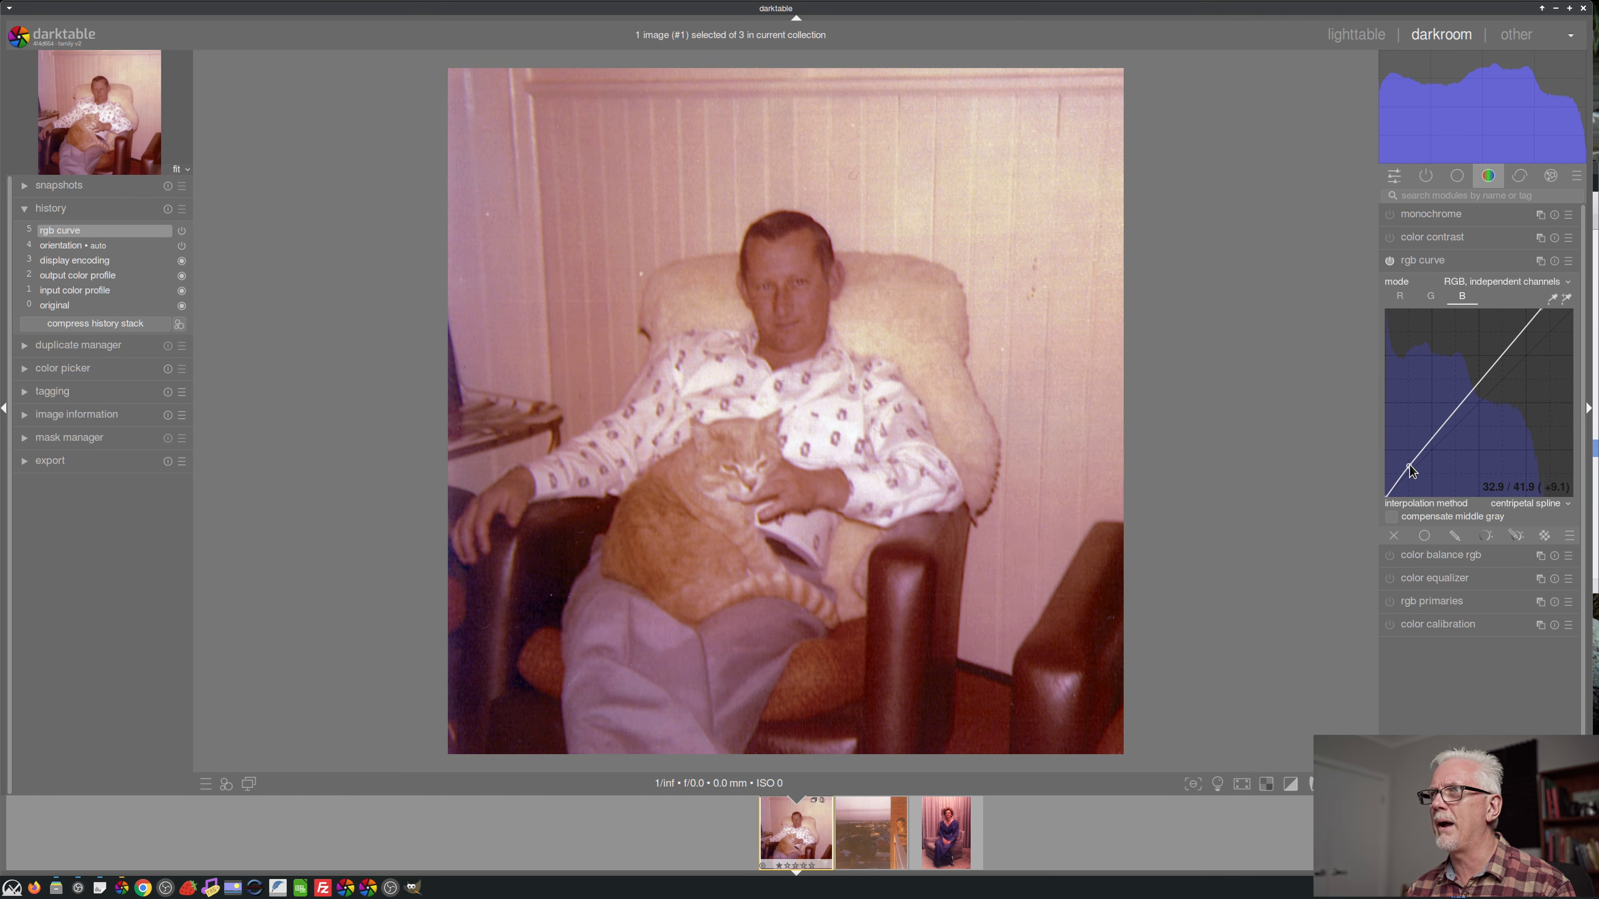
- Collapse the rgb curve module and switch it off and on to compare the photo before and after correction
left_click(1462, 261)
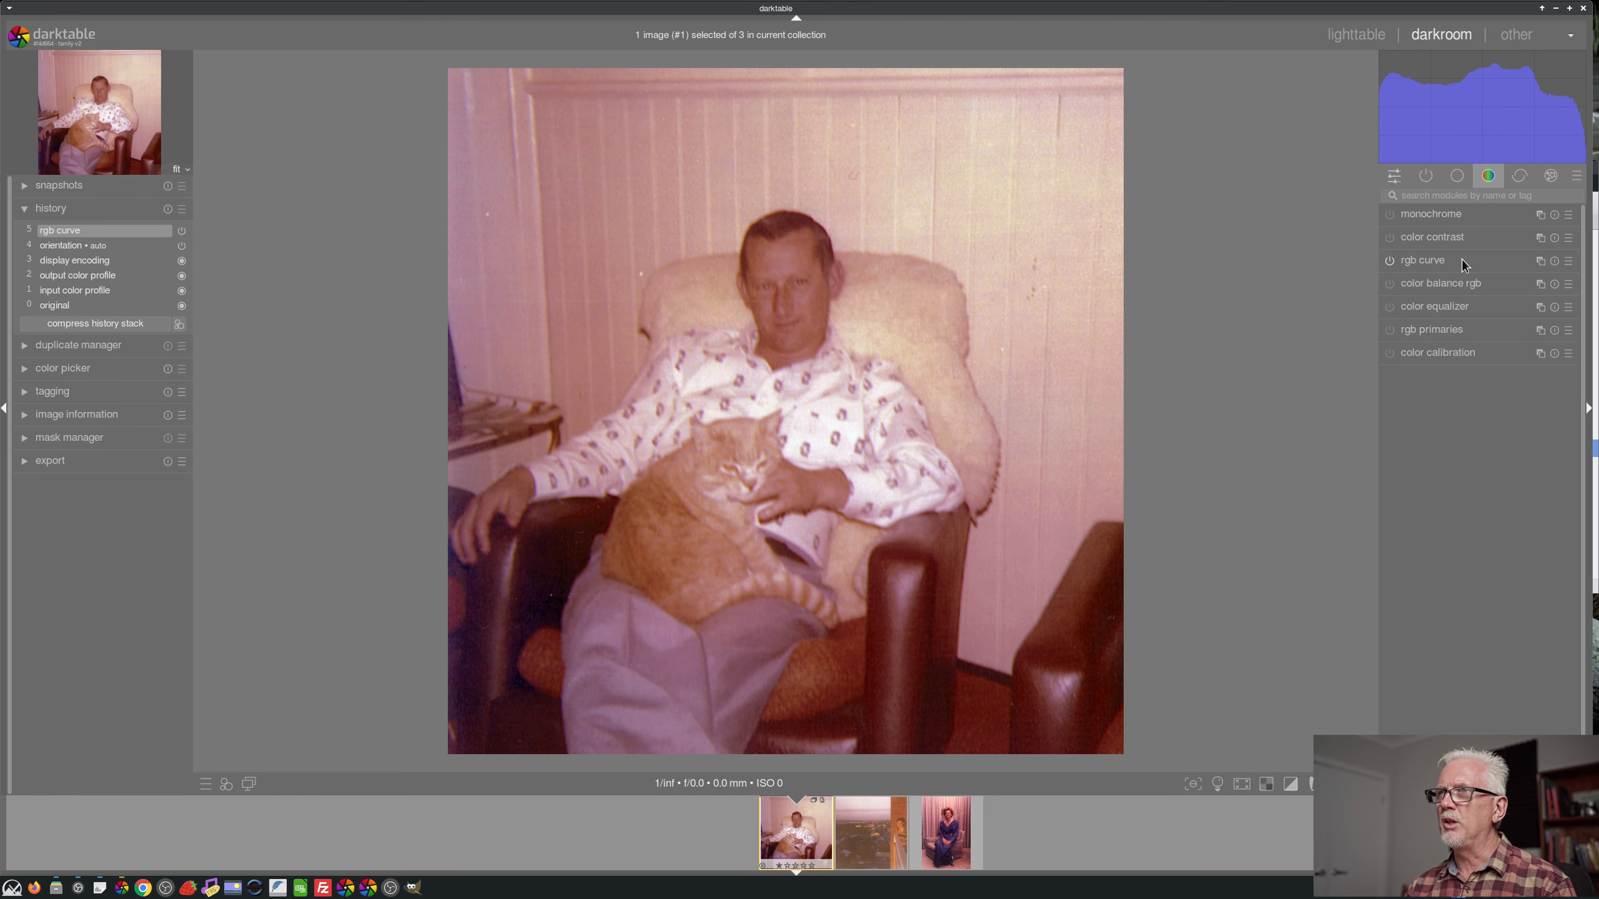
left_click(1389, 261)
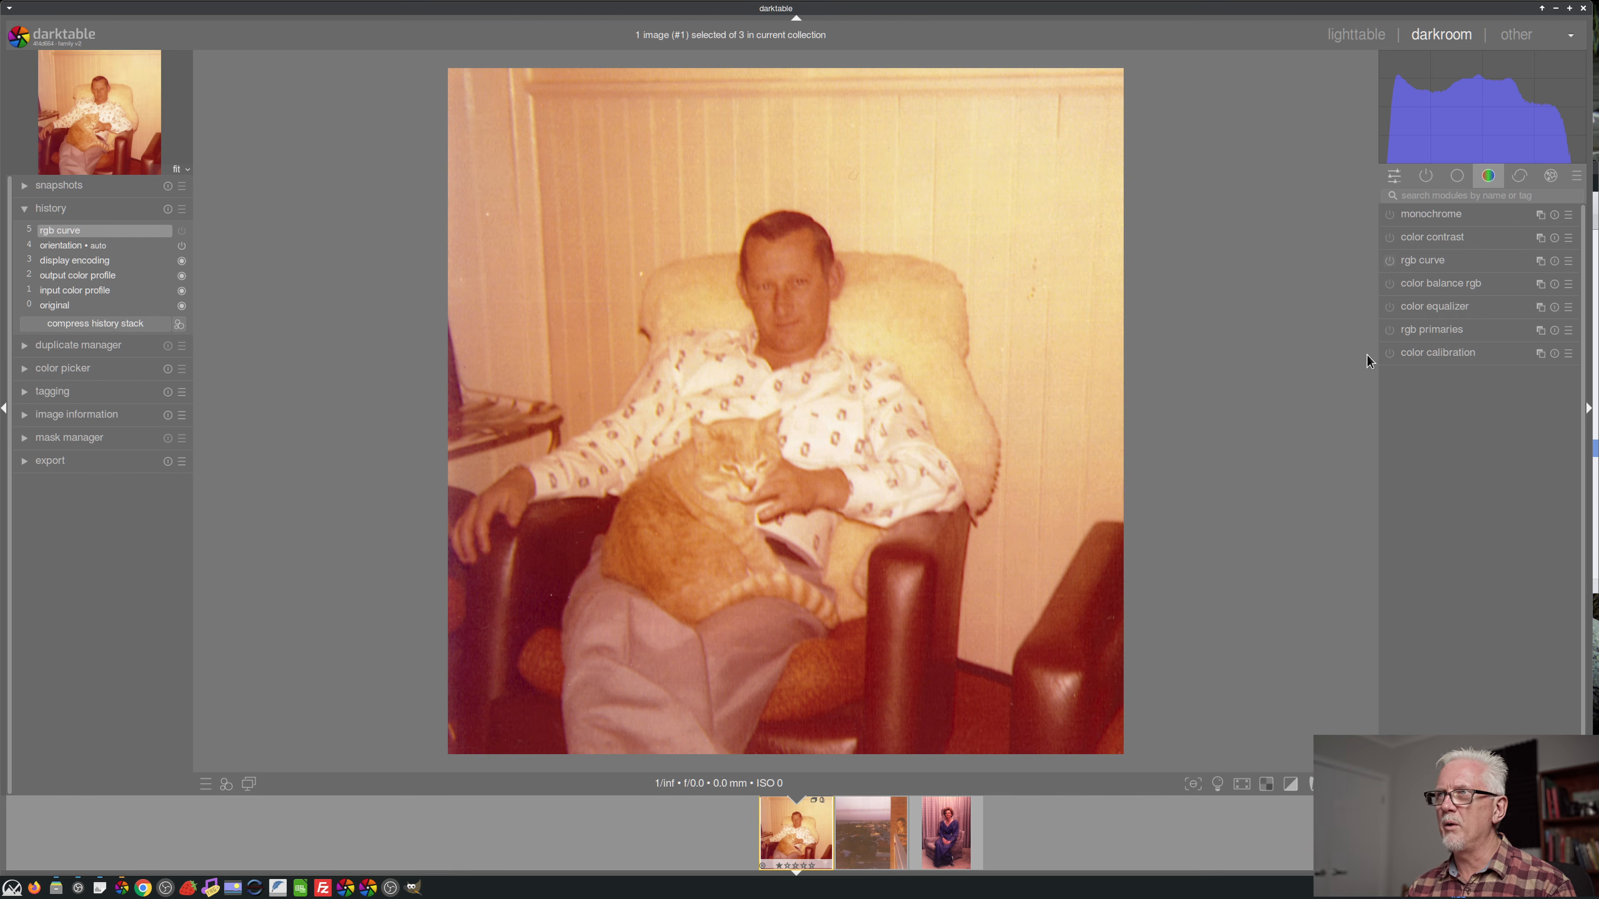
left_click(1389, 260)
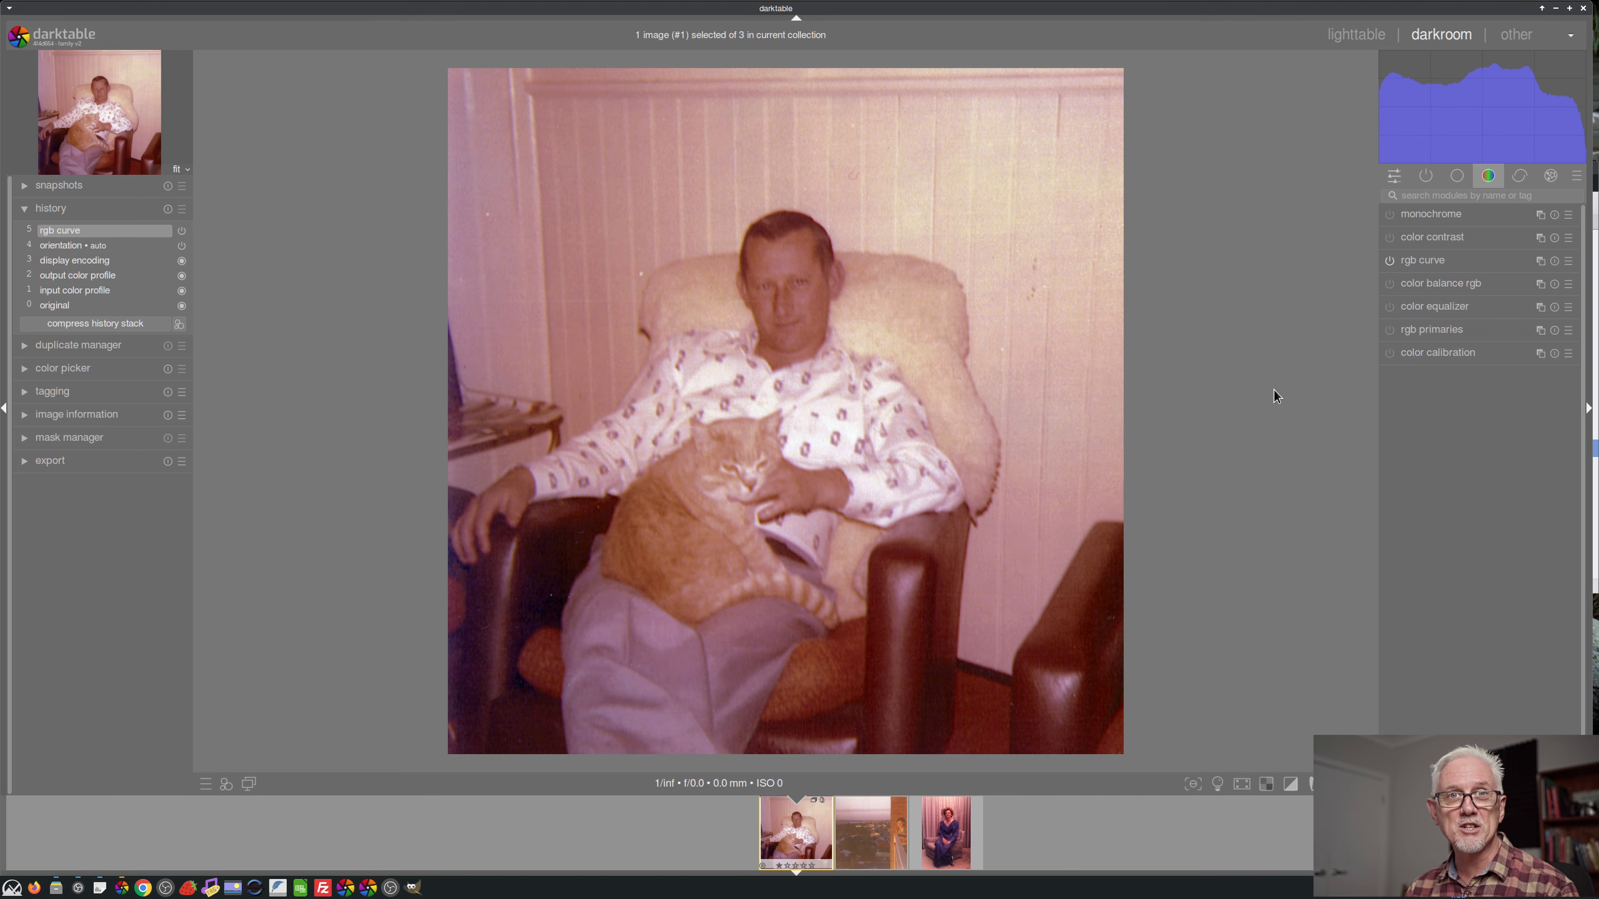
- Open the second image, the balcony view with the boy, and show only the red channel in the histogram
key("space")
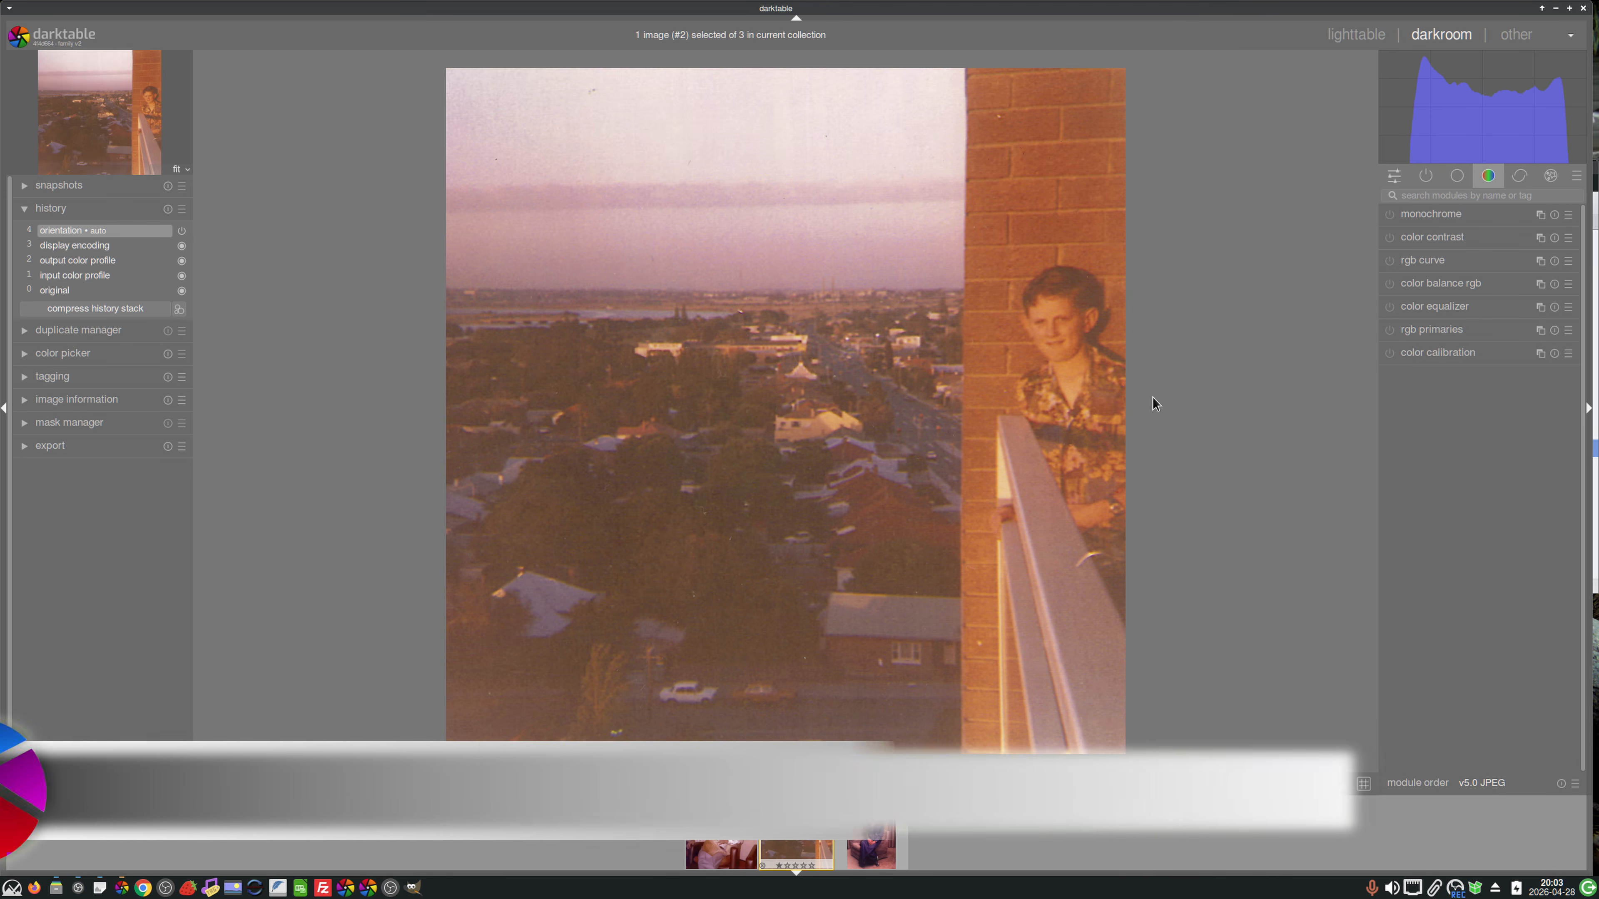
left_click(1565, 61)
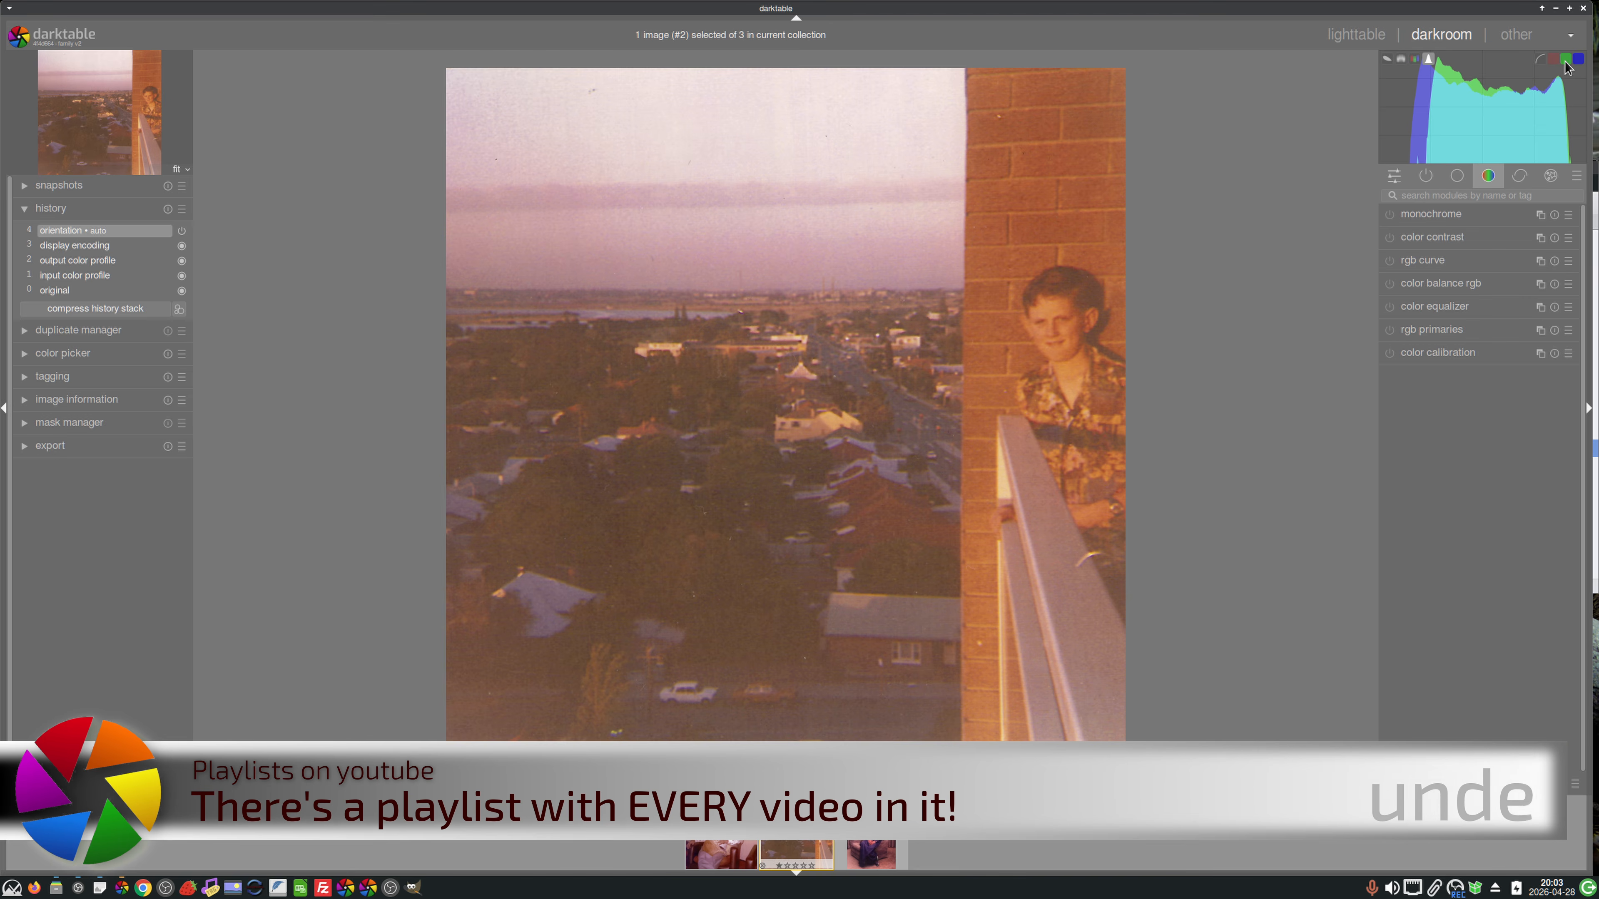
left_click(1553, 59)
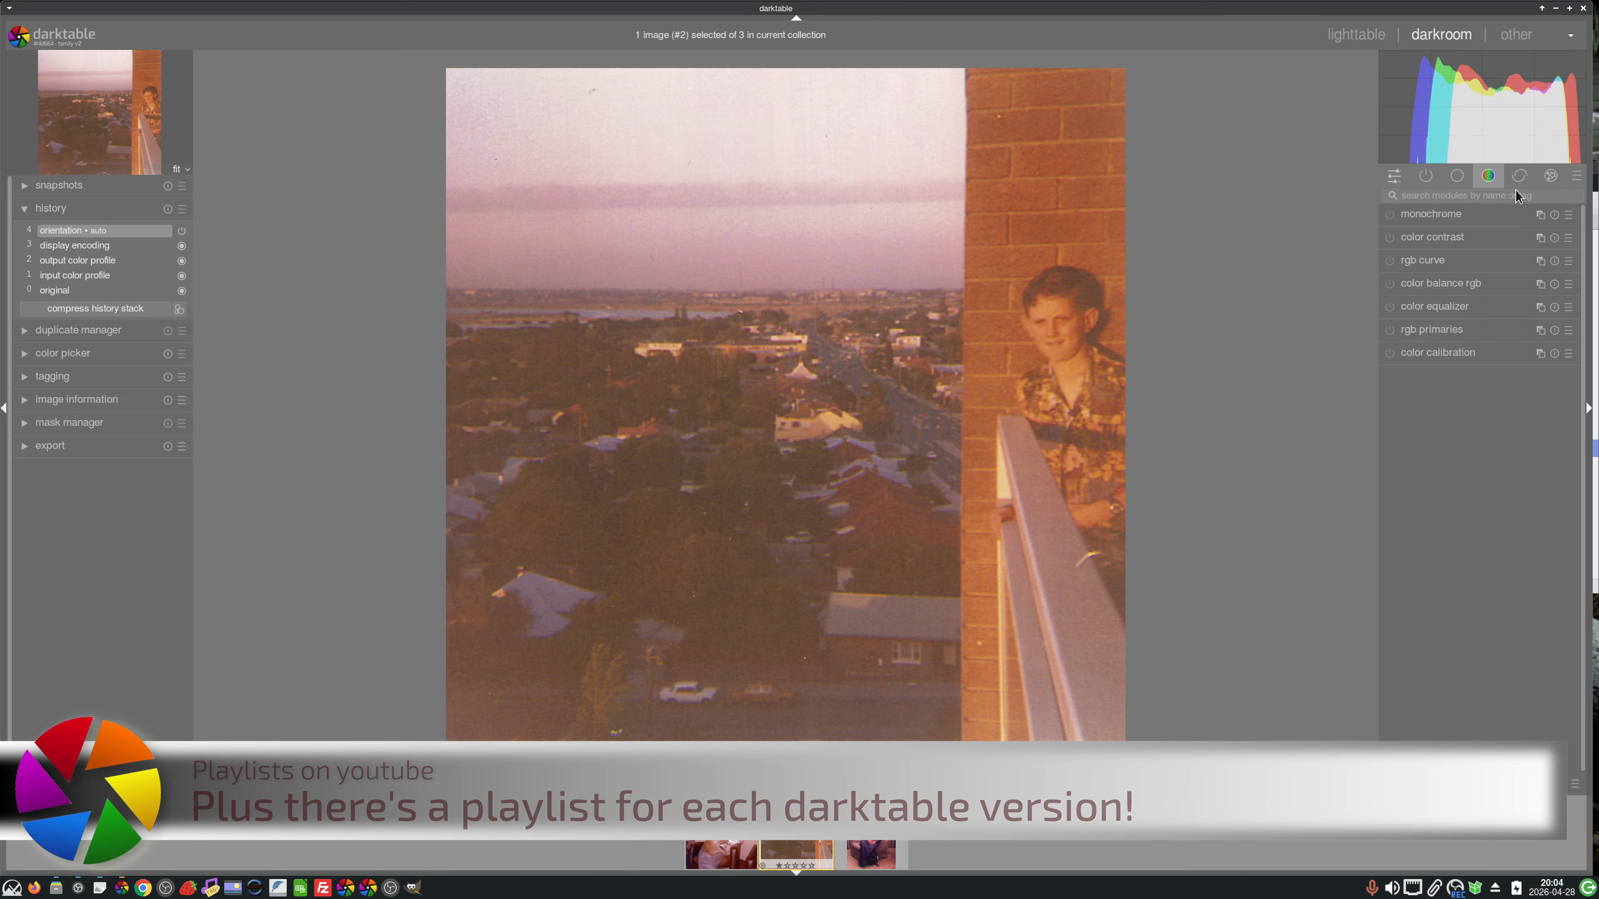
left_click(1566, 61)
left_click(1578, 59)
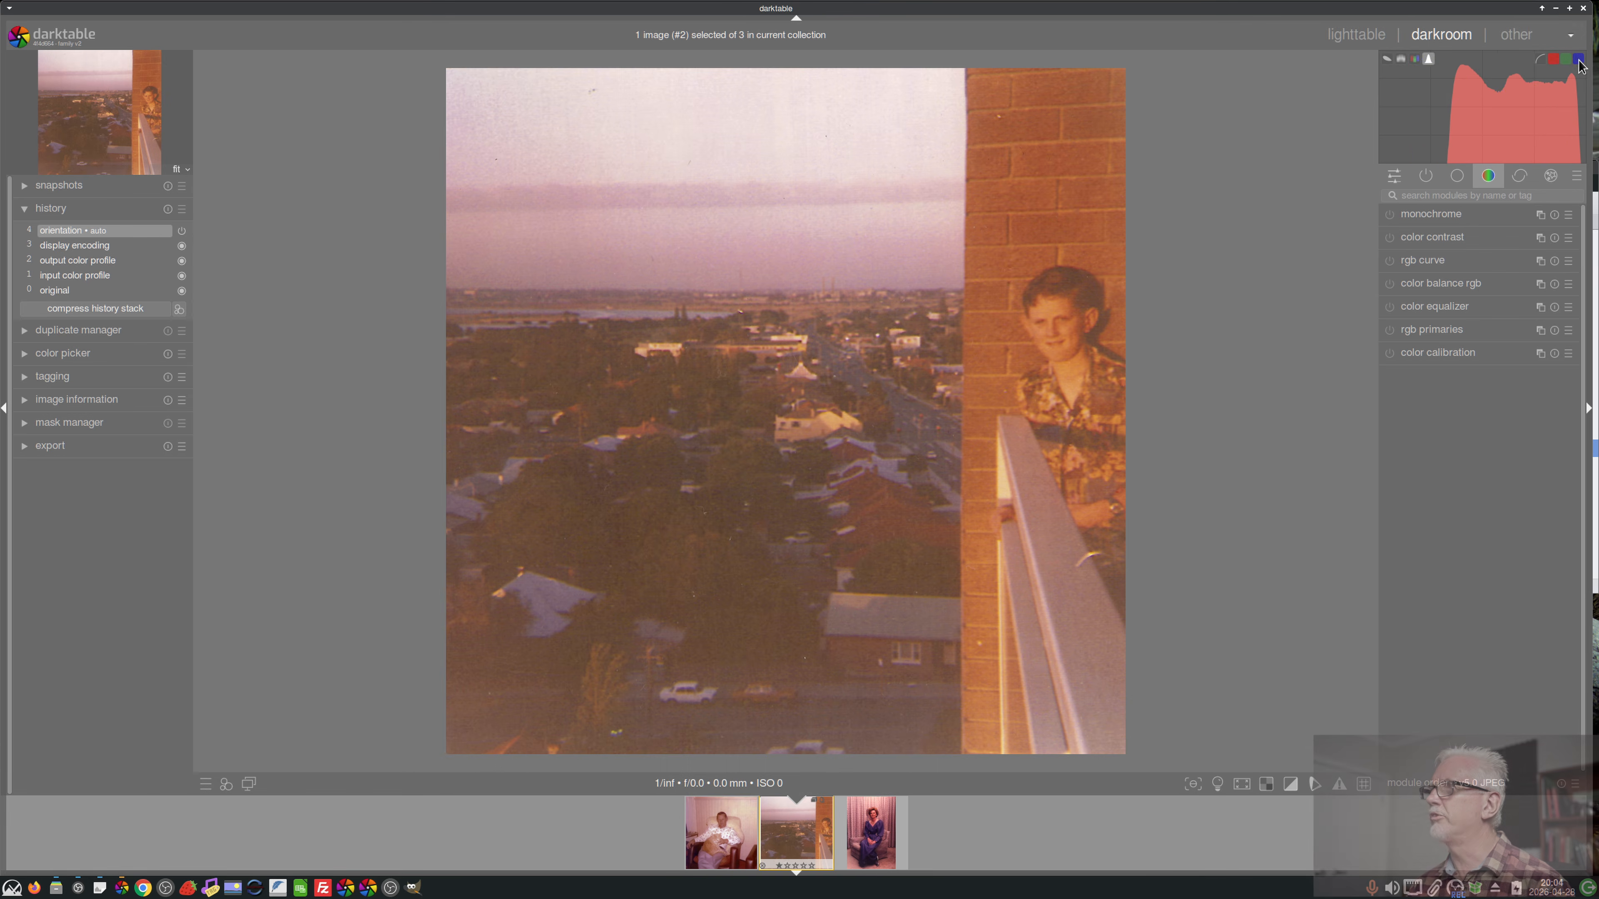
- Set the rgb curve module to RGB, independent channels for the balcony photo
left_click(1427, 261)
left_click(1519, 286)
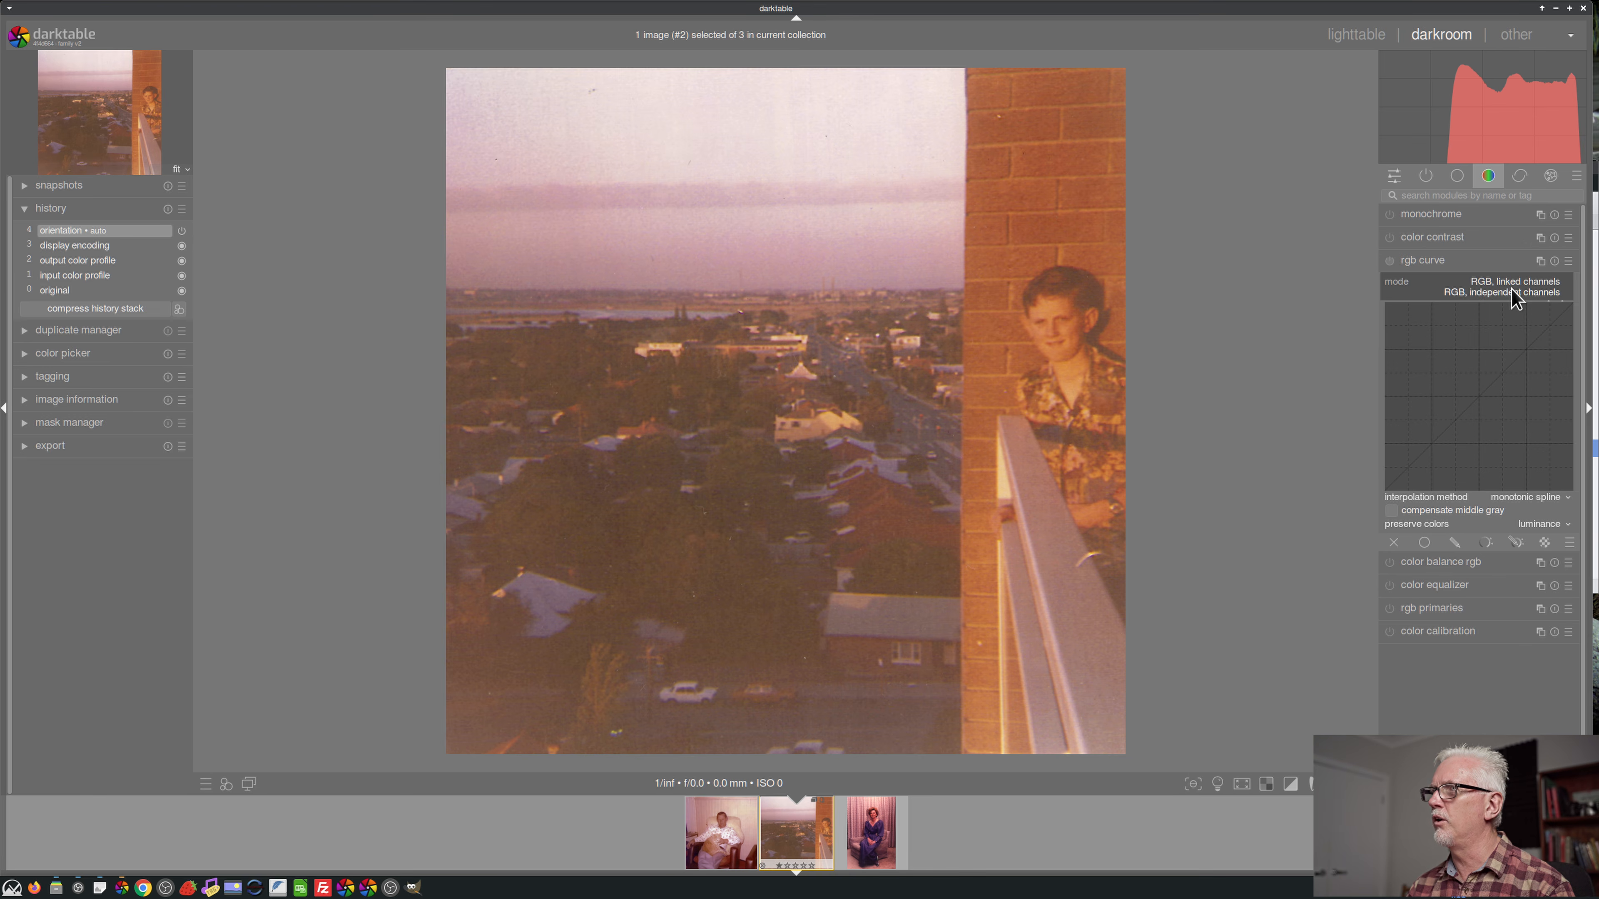
left_click(1514, 293)
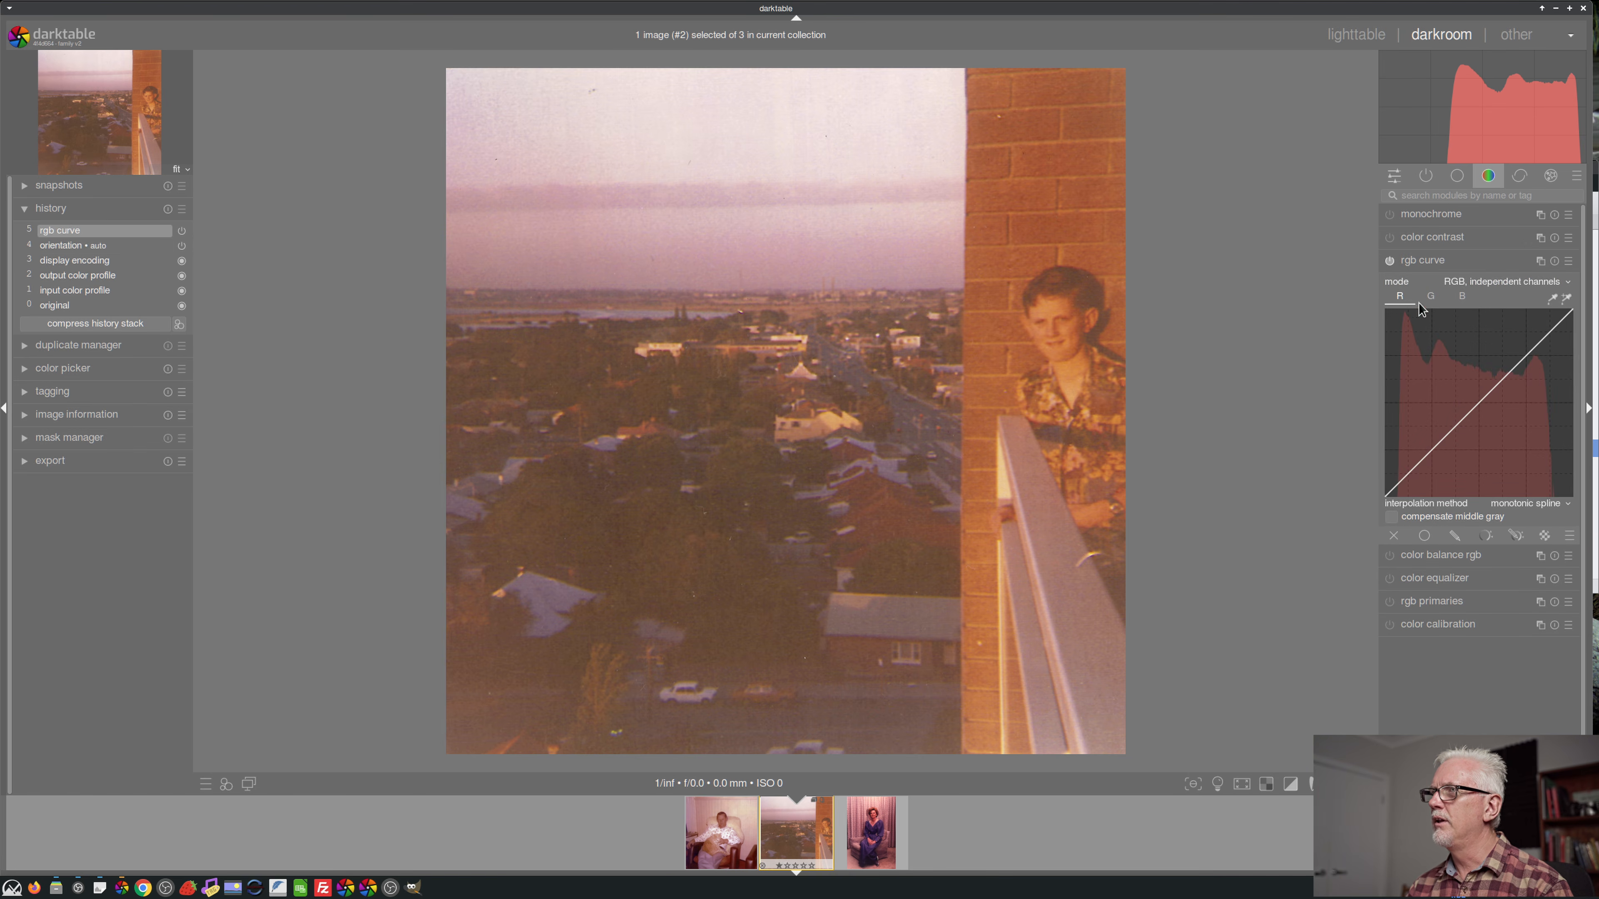
- Set the red curve's black point to about 13.7 and white point to about 239.9, and lower its darker midtones to about 82.6 / 58.0
left_click_drag(1385, 498, 1398, 504)
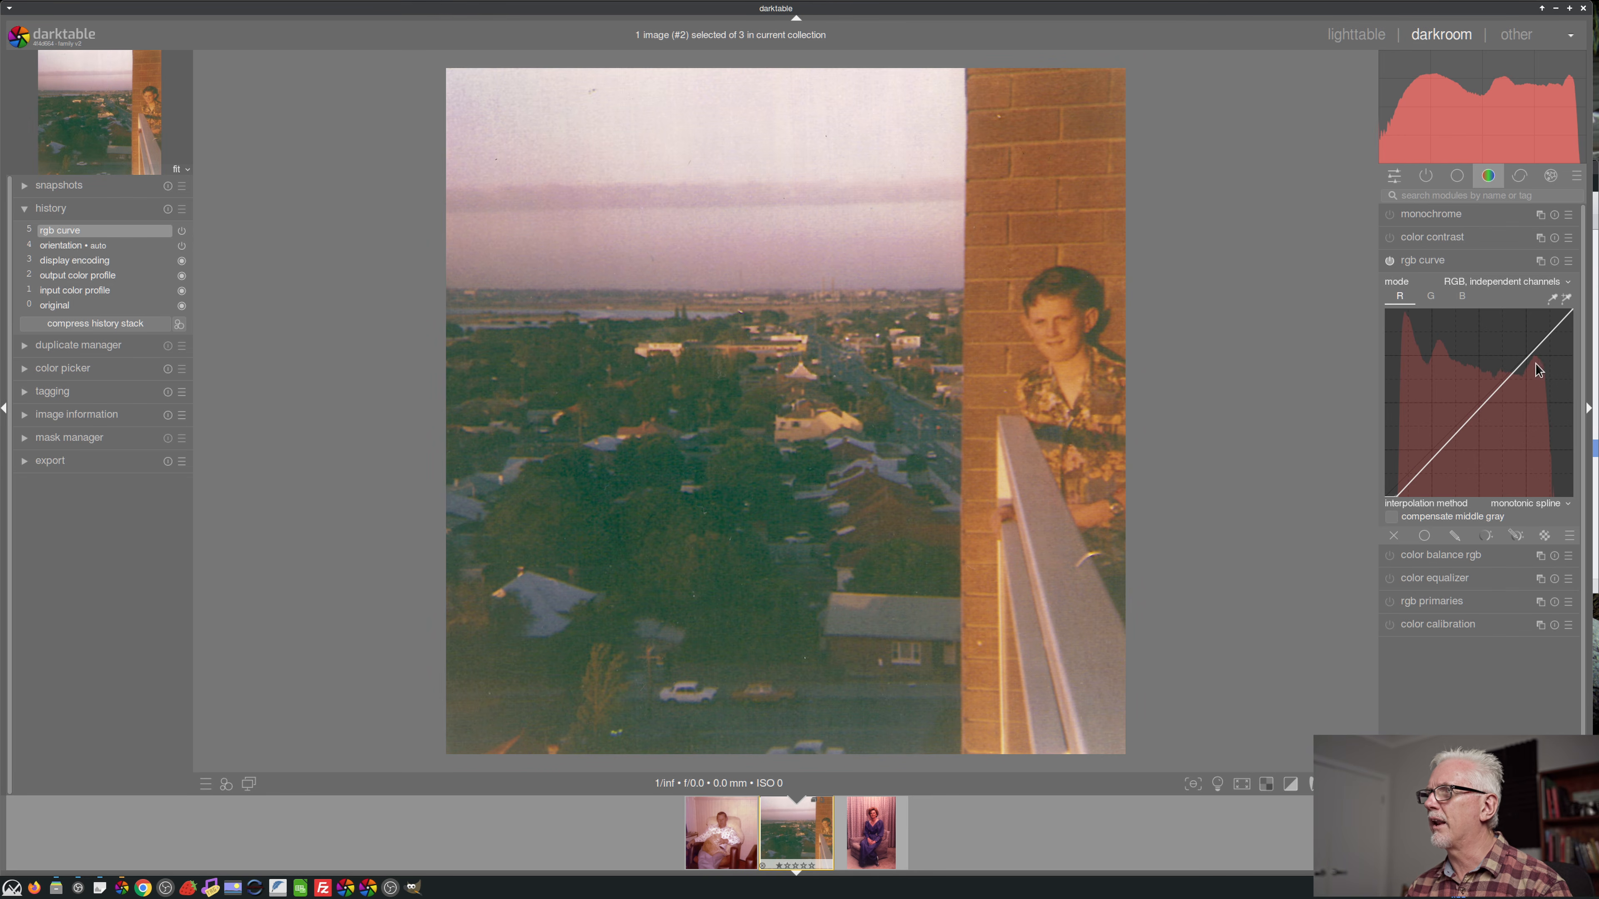
left_click_drag(1573, 309, 1564, 311)
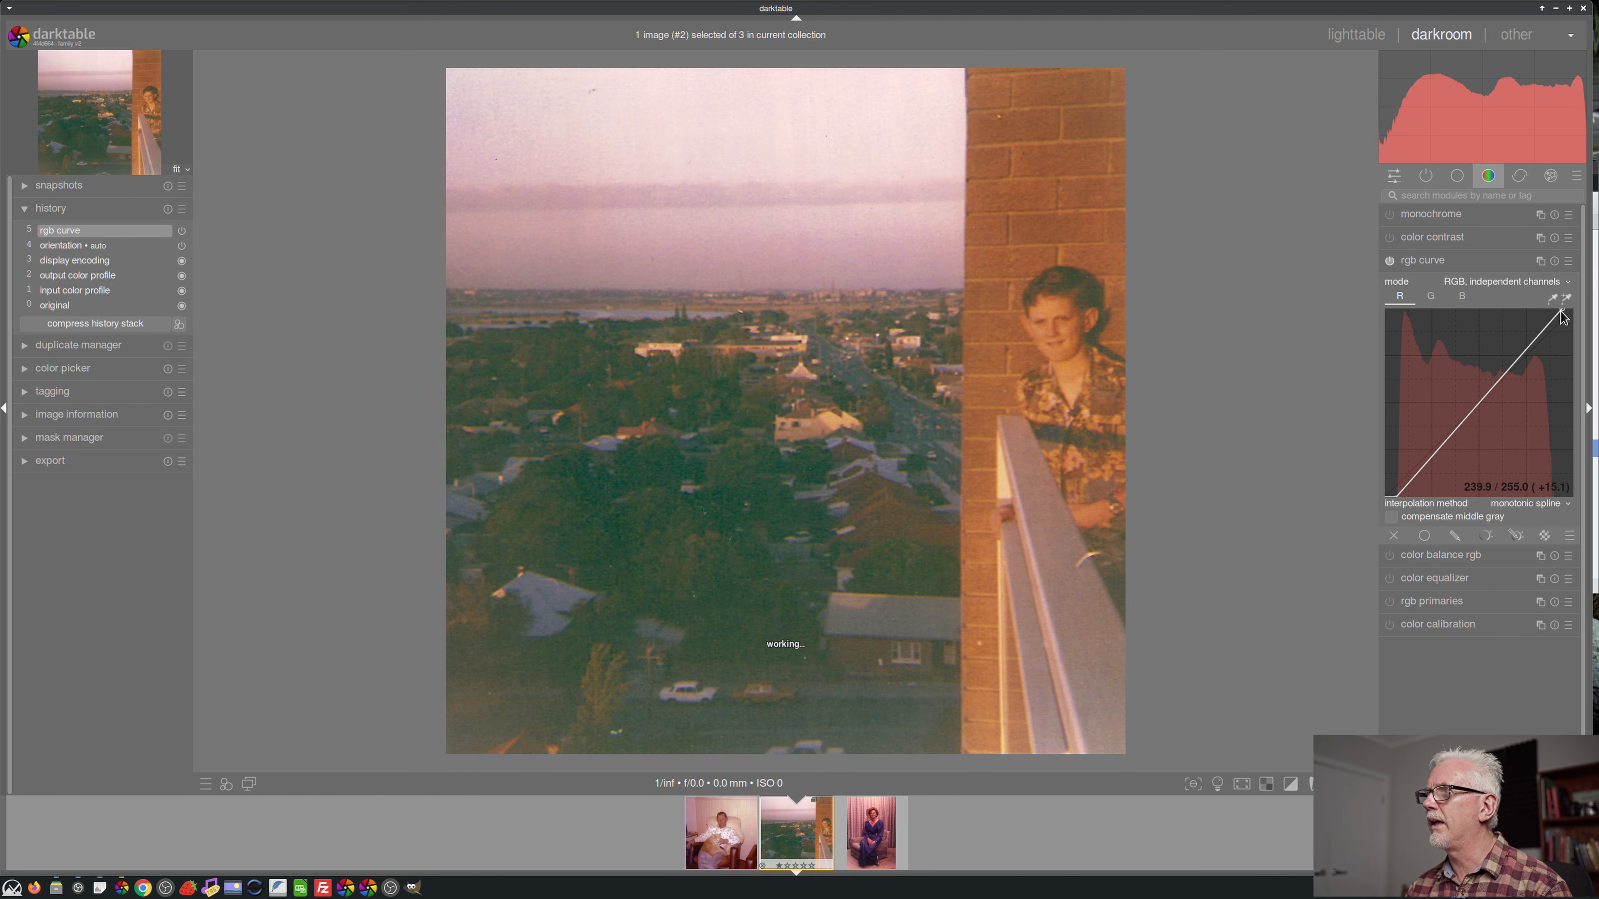
left_click(1447, 449)
left_click_drag(1445, 448, 1445, 455)
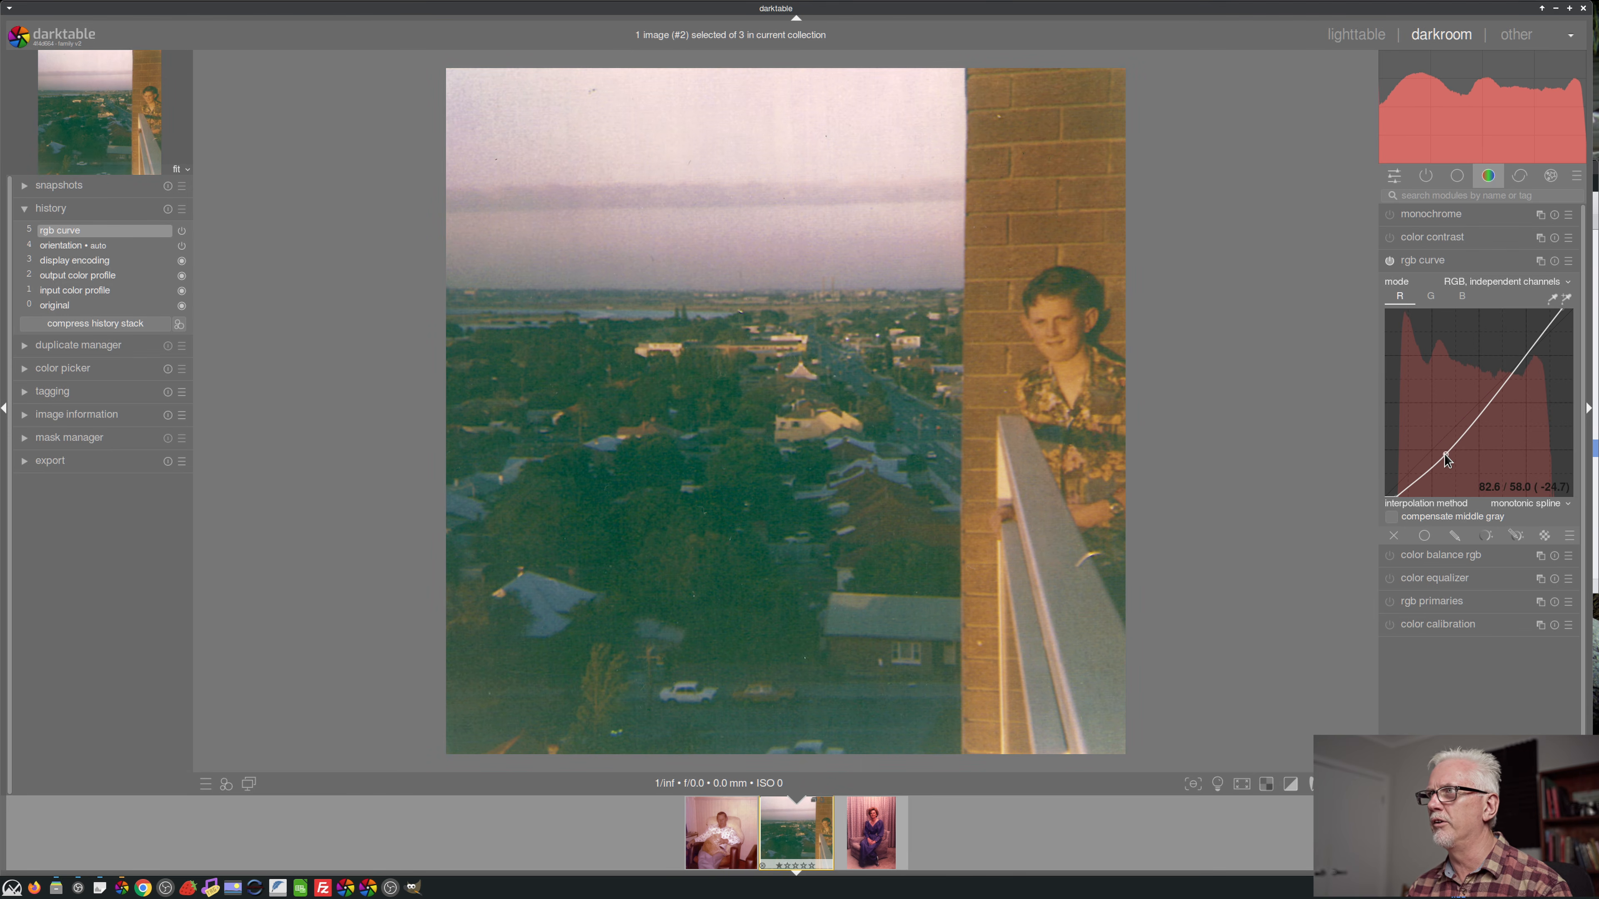
left_click_drag(1400, 501, 1399, 503)
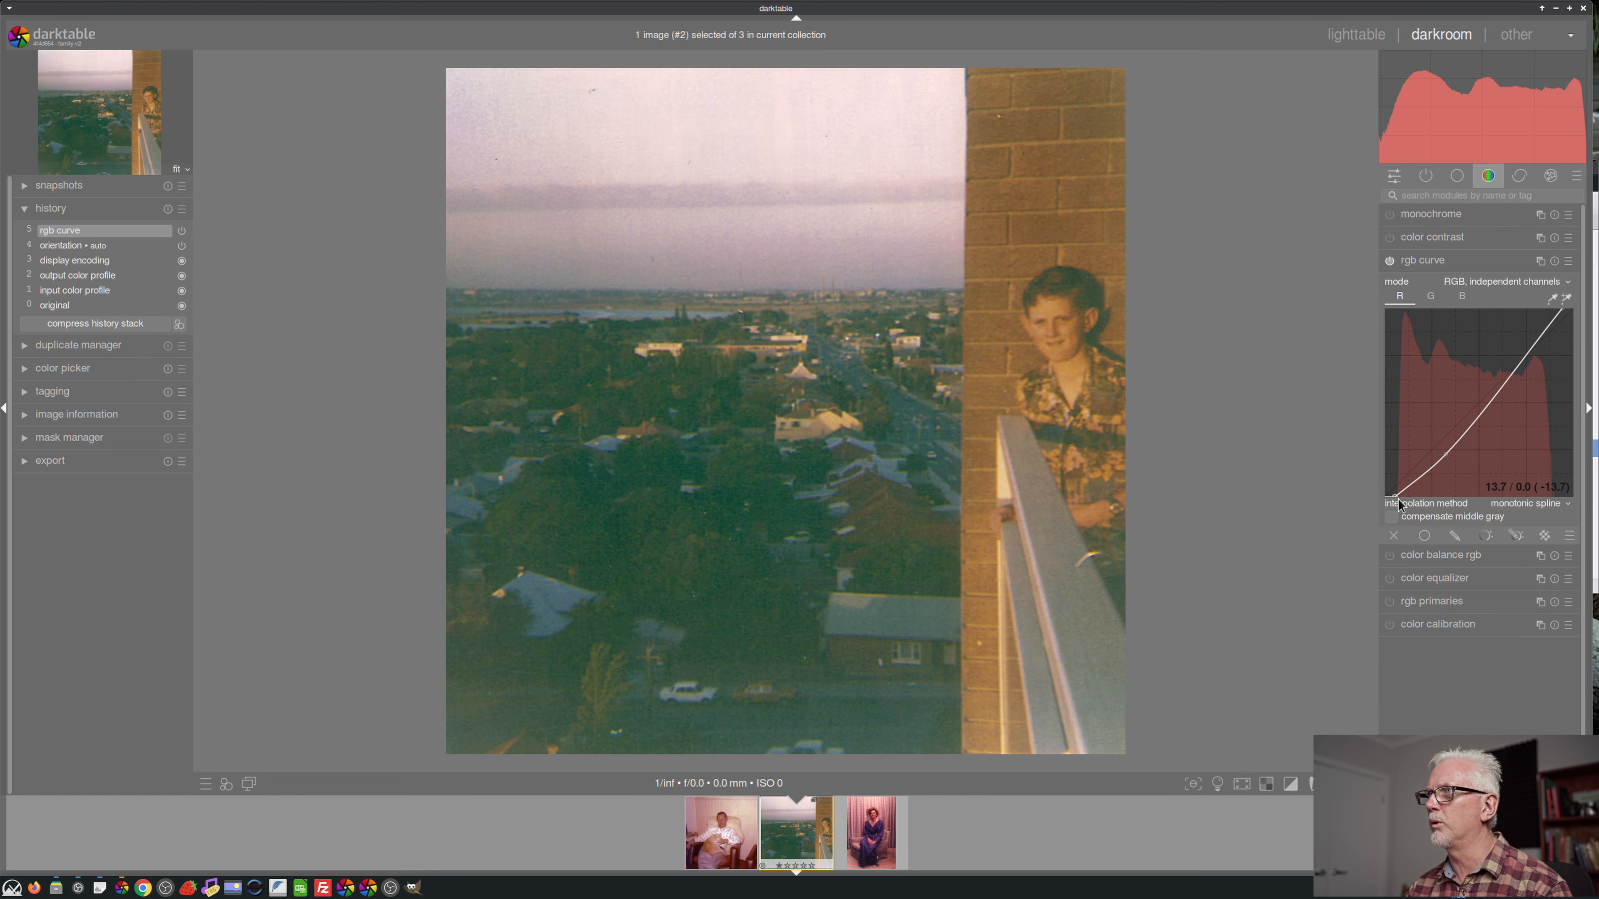
- On the green curve, set the white point to about 218.5, move the black point to the histogram's dark edge, and raise the midtones to about 95.1 / 135.0
left_click(1432, 296)
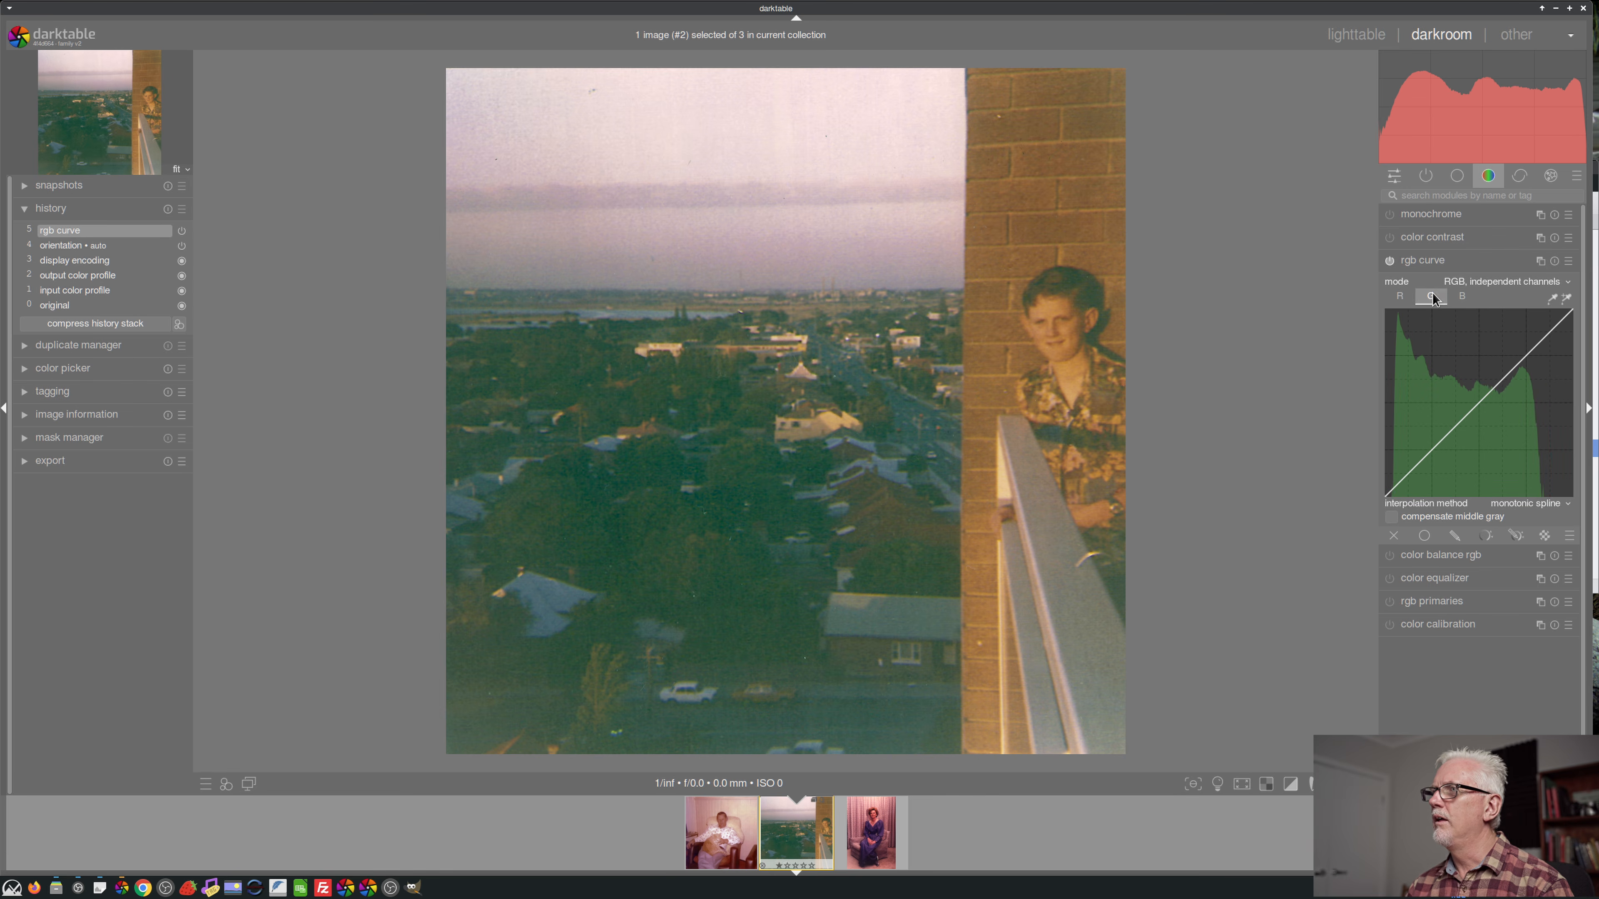
left_click_drag(1571, 310, 1543, 313)
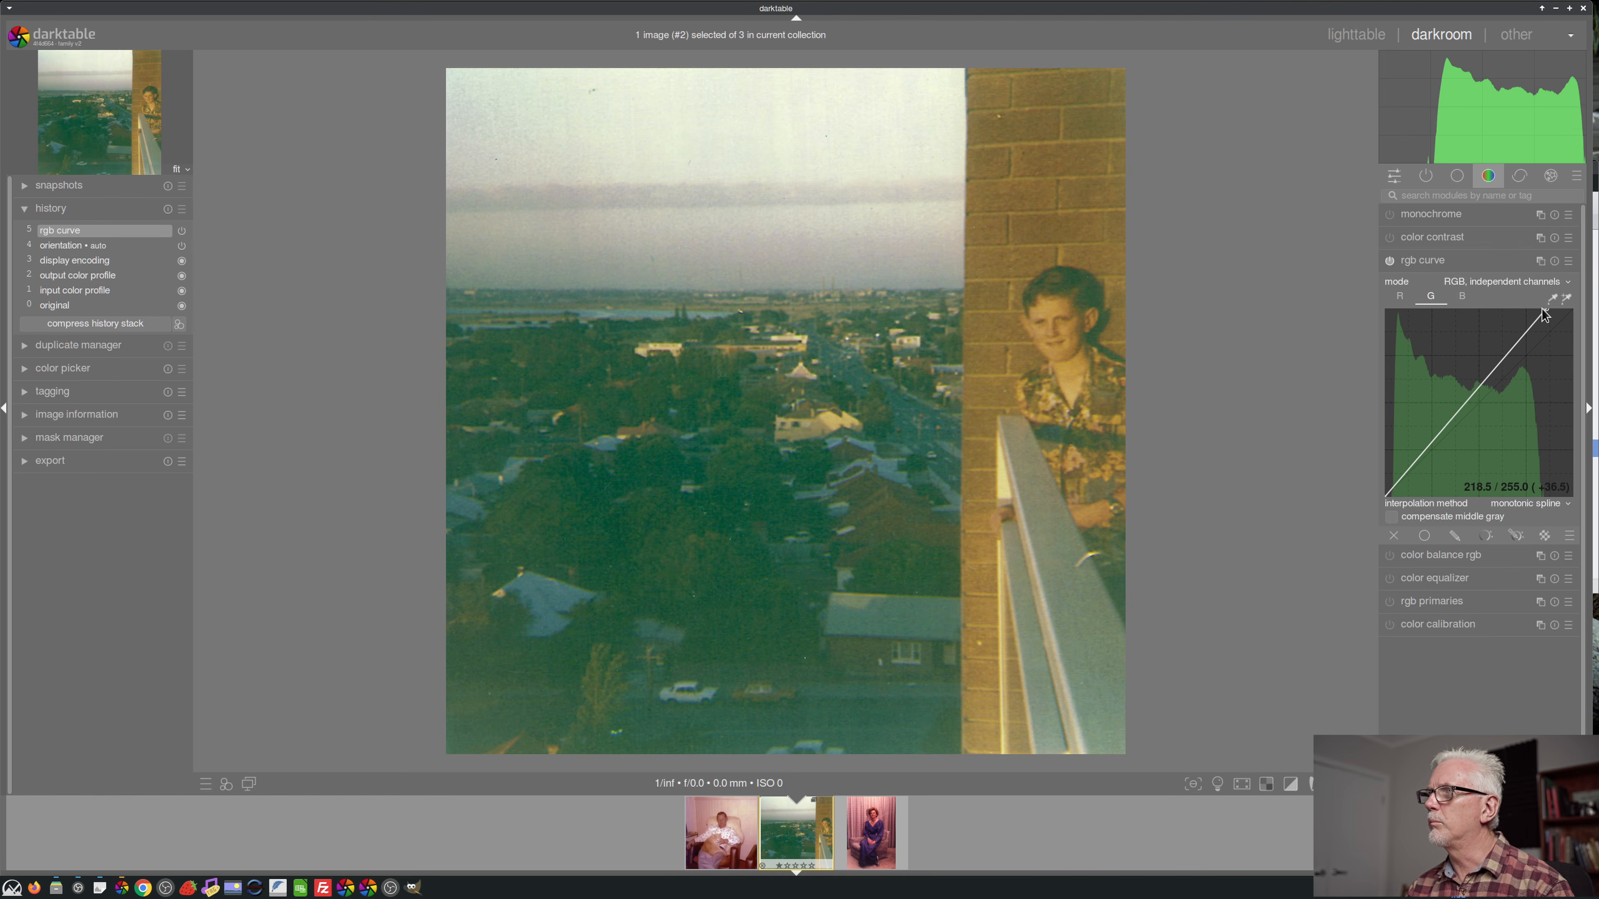
left_click_drag(1389, 499, 1397, 504)
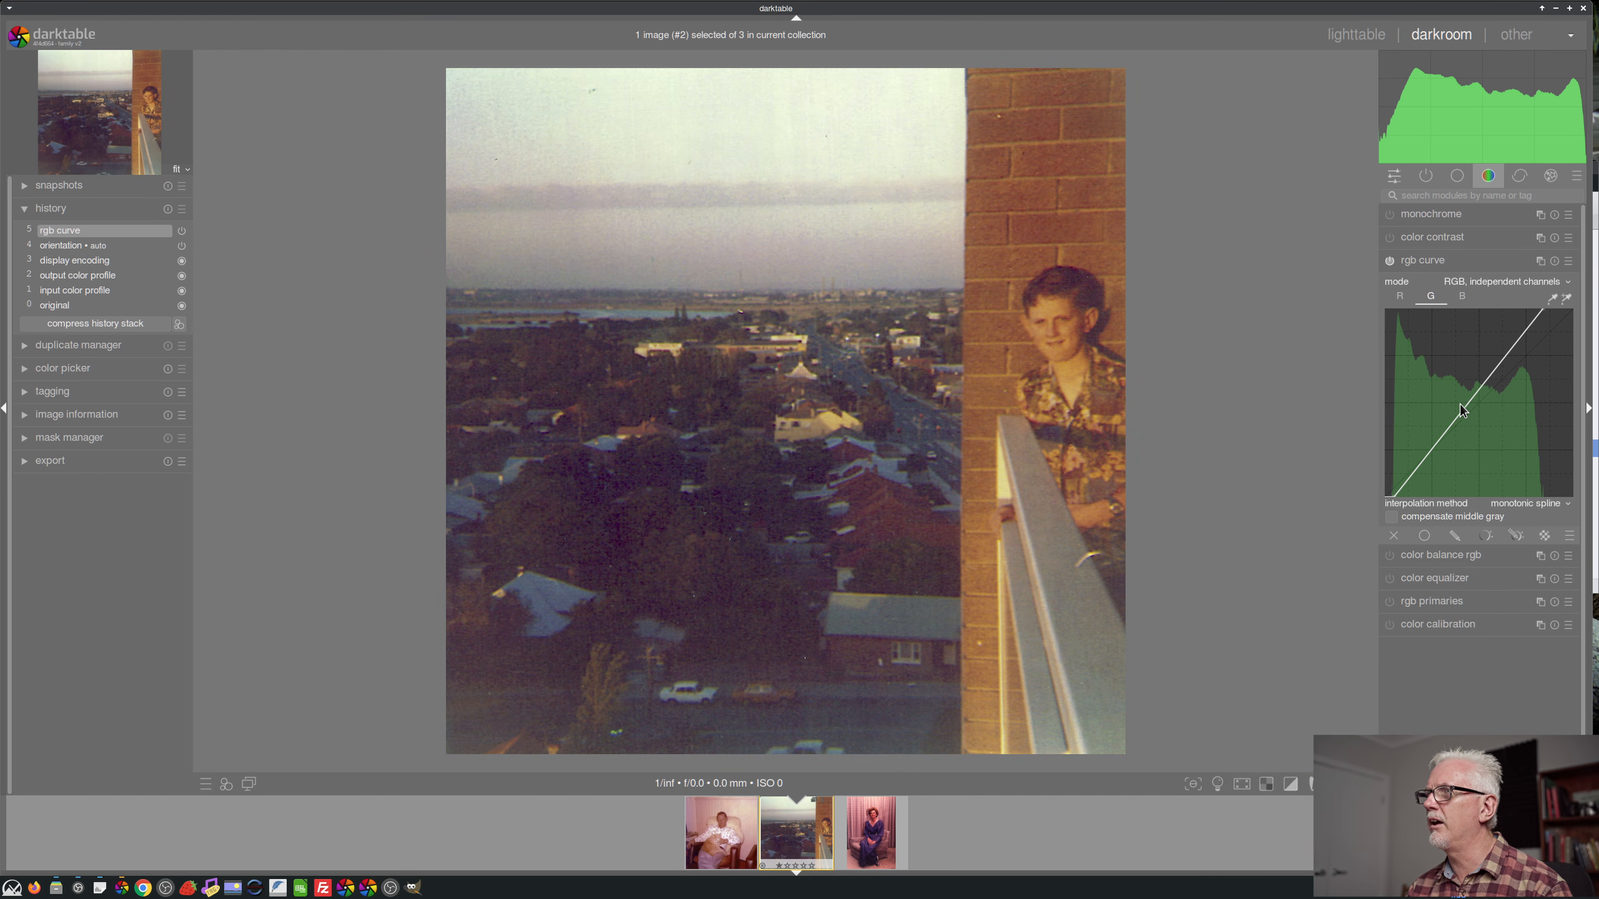
mouse_move(1454, 423)
left_mouse_down()
mouse_move(1468, 393)
mouse_move(1454, 398)
left_mouse_up()
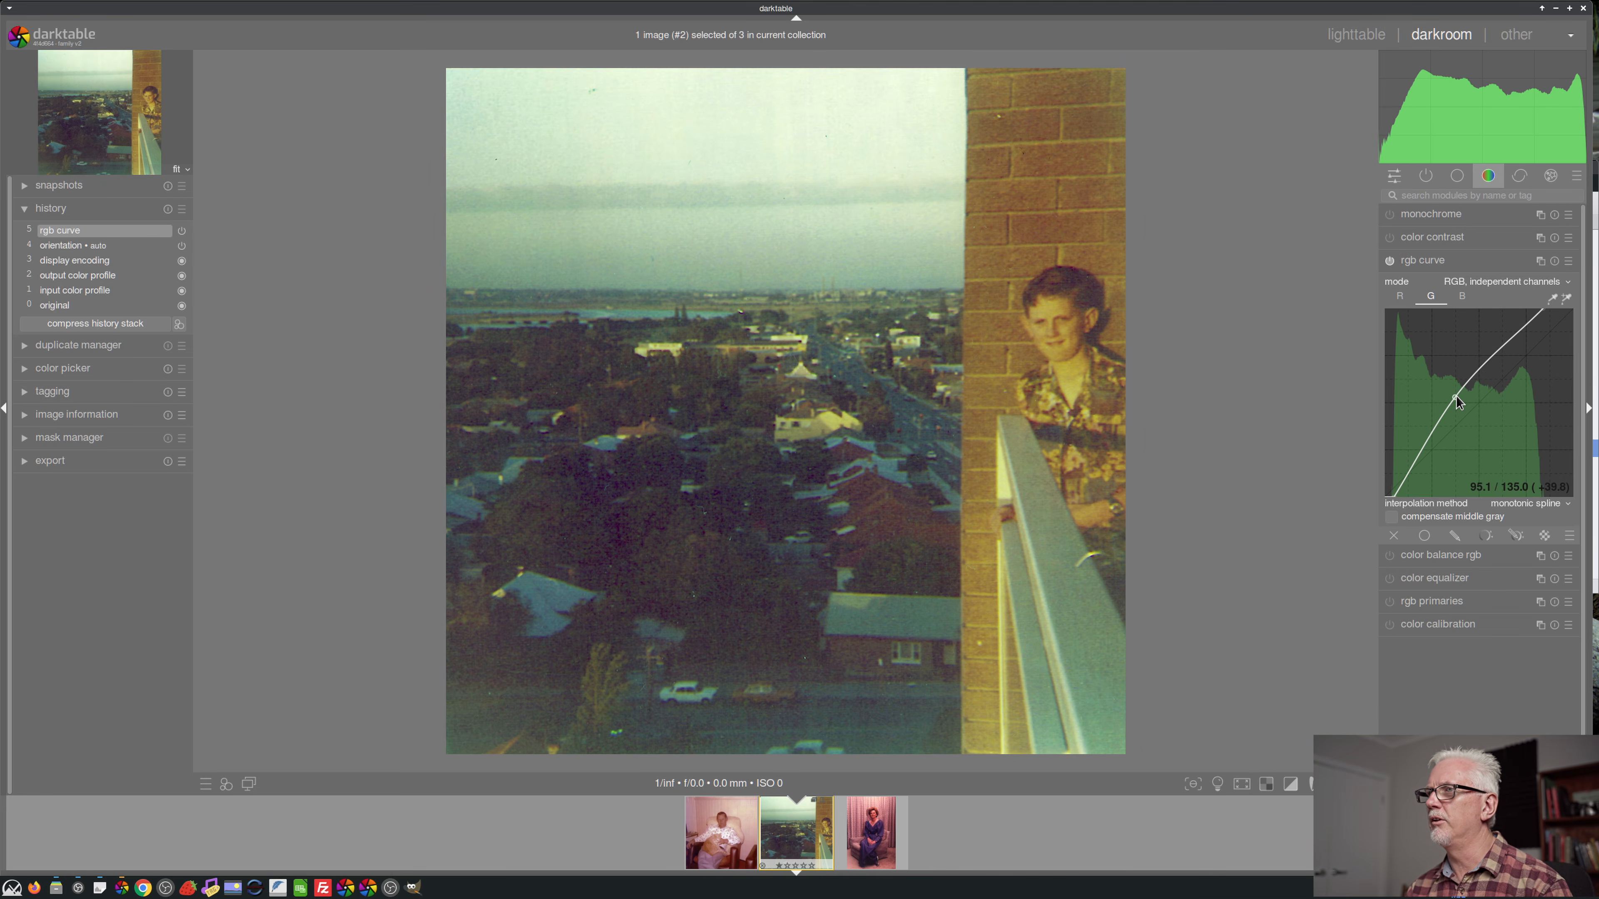
- With only blue in the histogram, move the blue curve's end points to the data edges and raise its shadows to about 47.1 / 70.2
left_click(1461, 296)
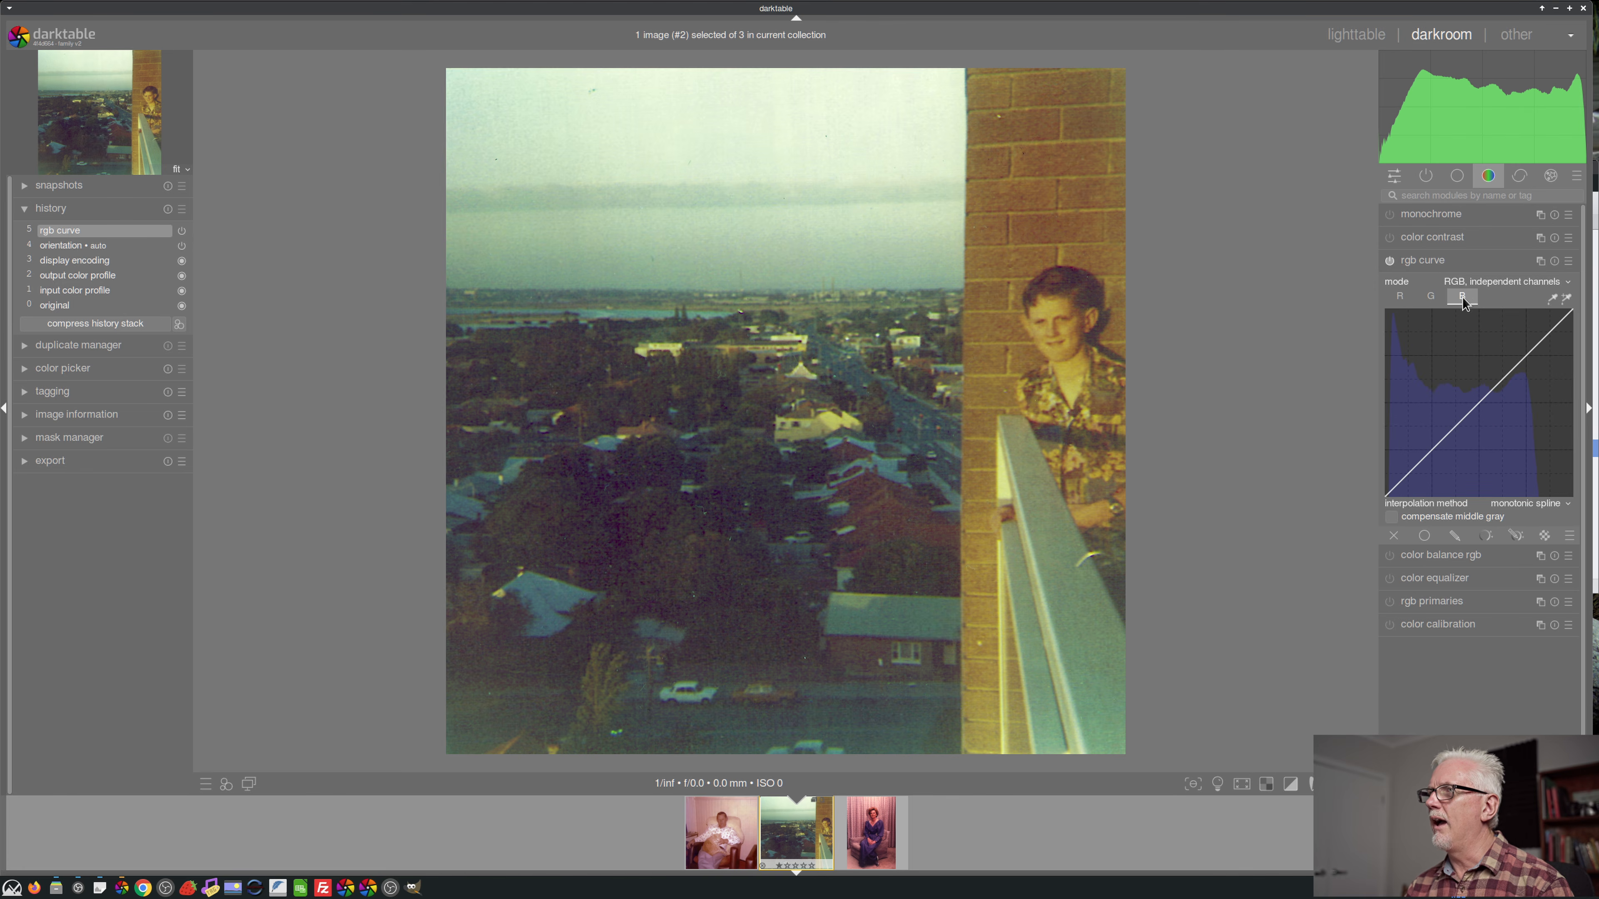
left_click(1566, 59)
left_click(1578, 59)
left_click_drag(1572, 311, 1535, 310)
left_click_drag(1386, 496, 1393, 510)
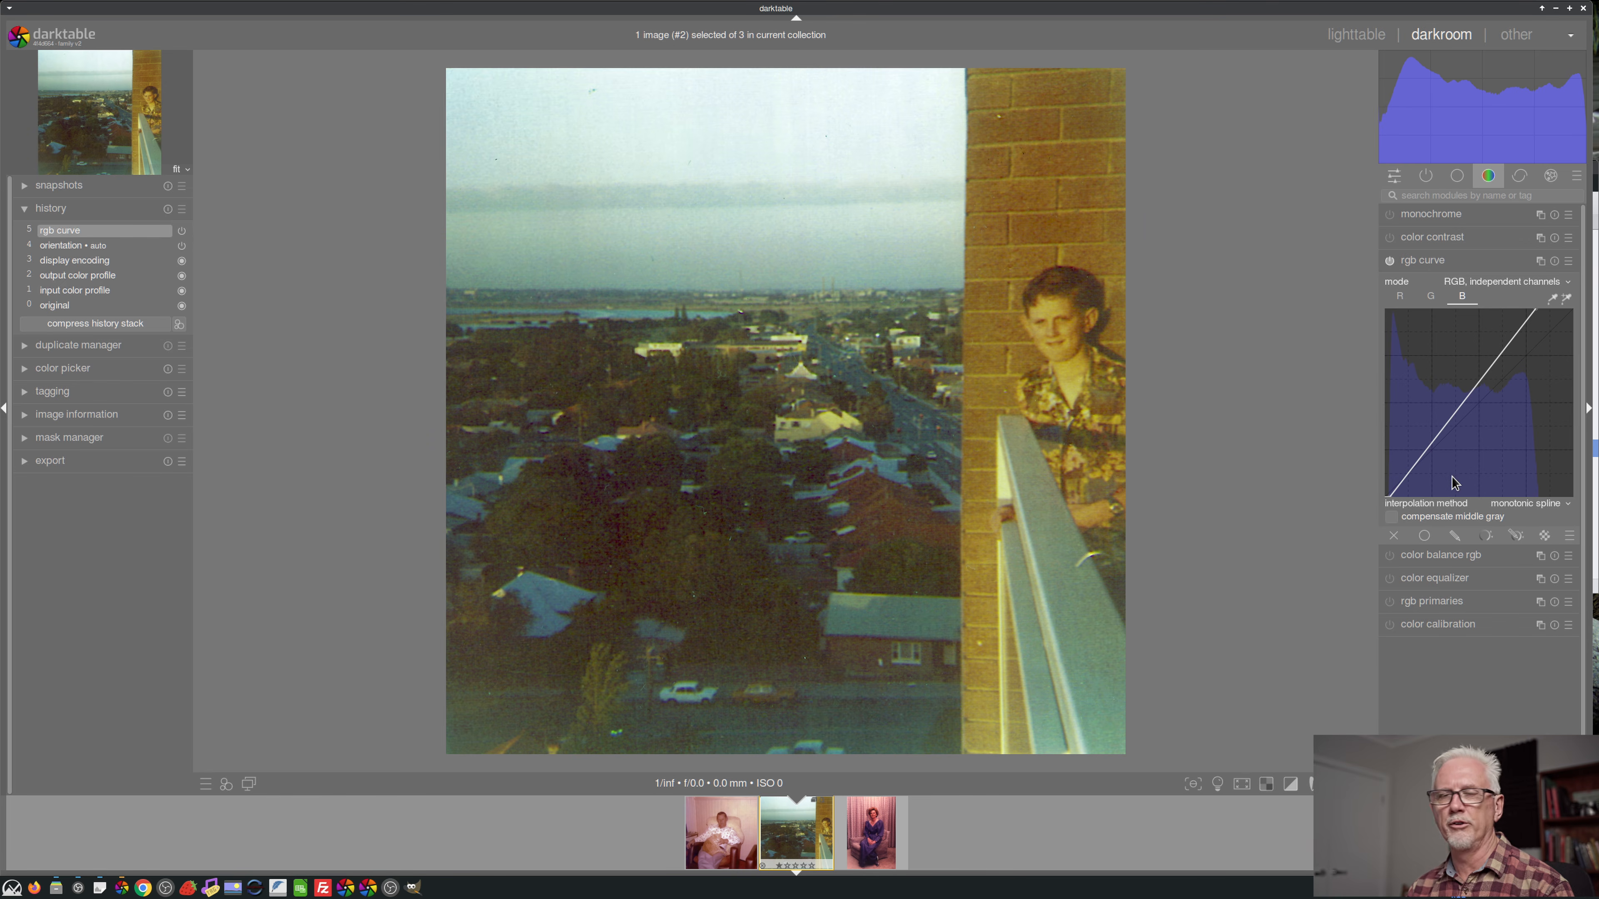
left_click(1423, 456)
left_click_drag(1422, 456, 1420, 449)
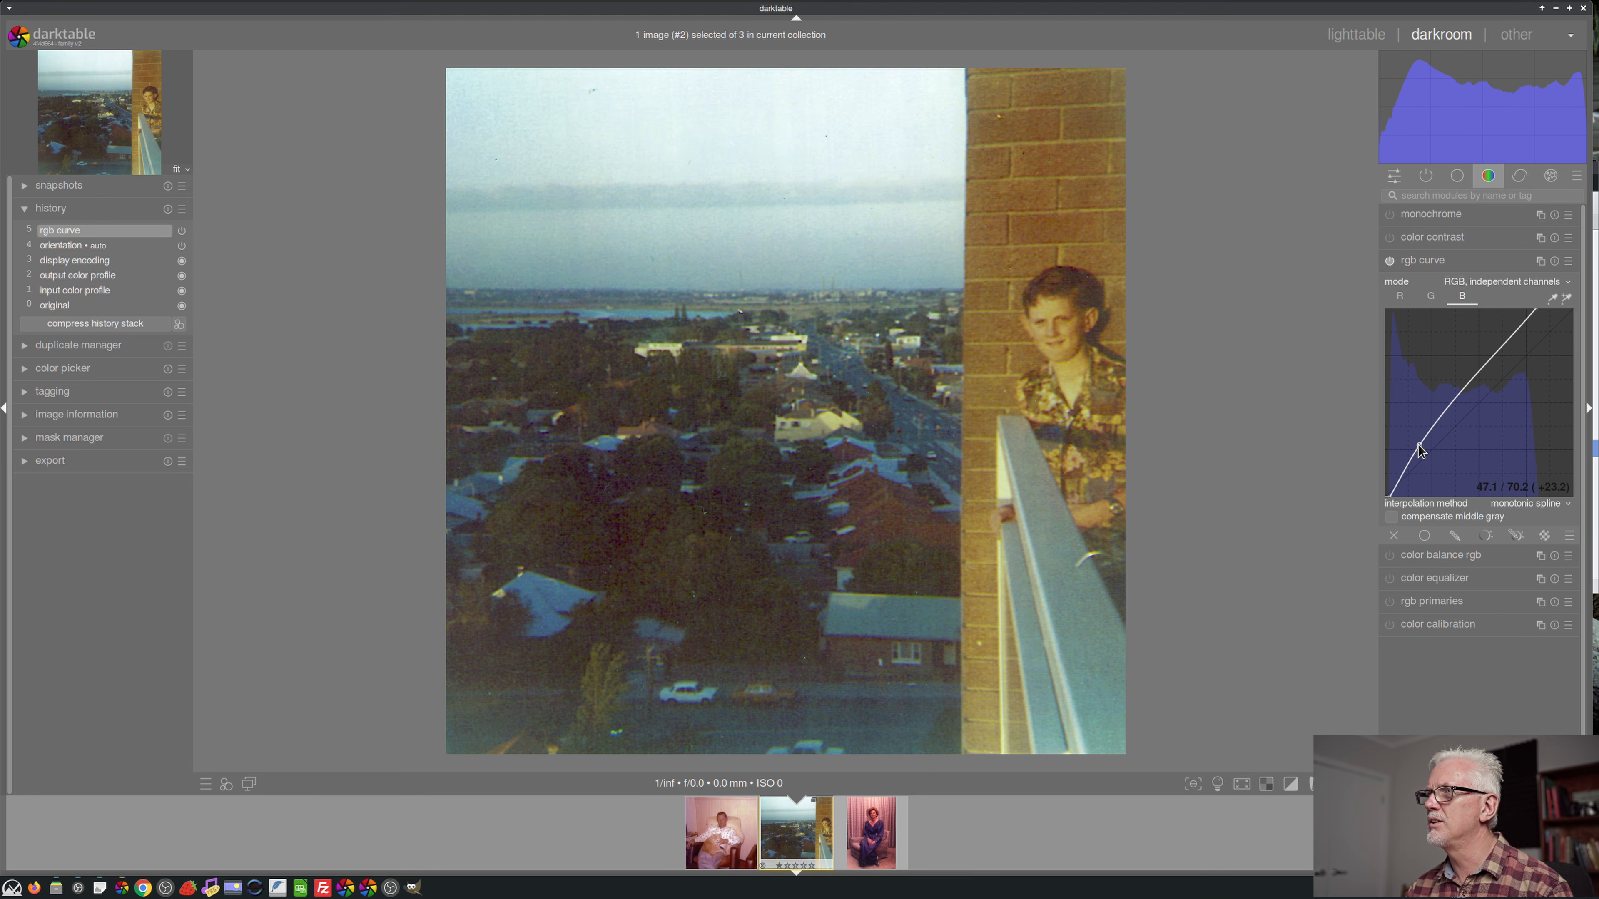
- Collapse the rgb curve module and toggle it to compare the balcony photo with and without the correction
left_click(1440, 259)
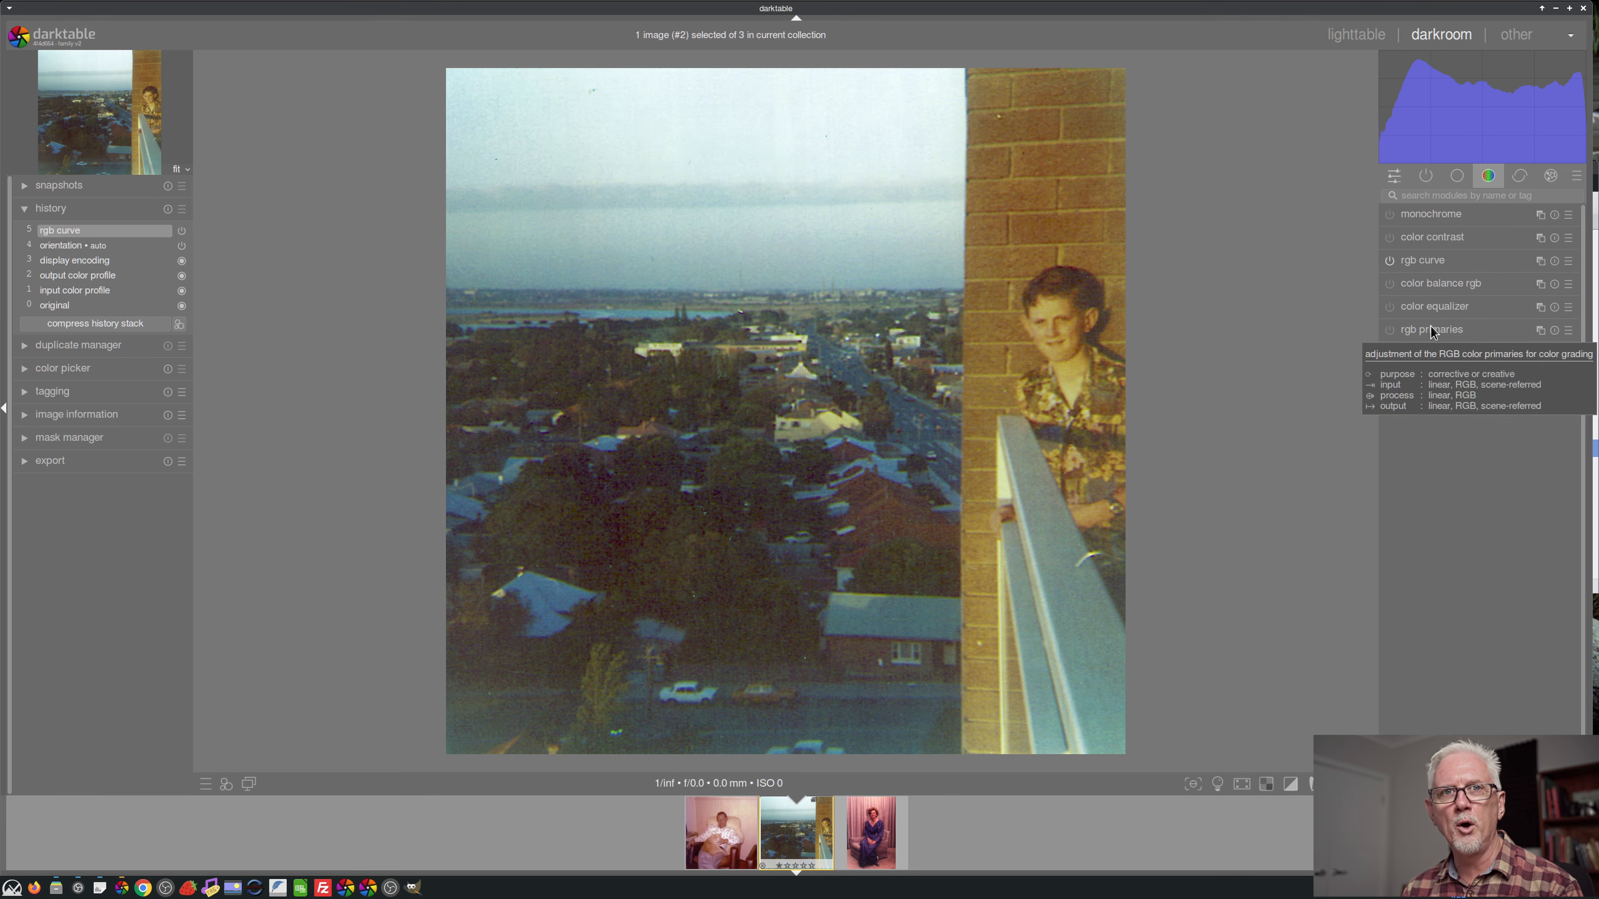
left_click(1390, 261)
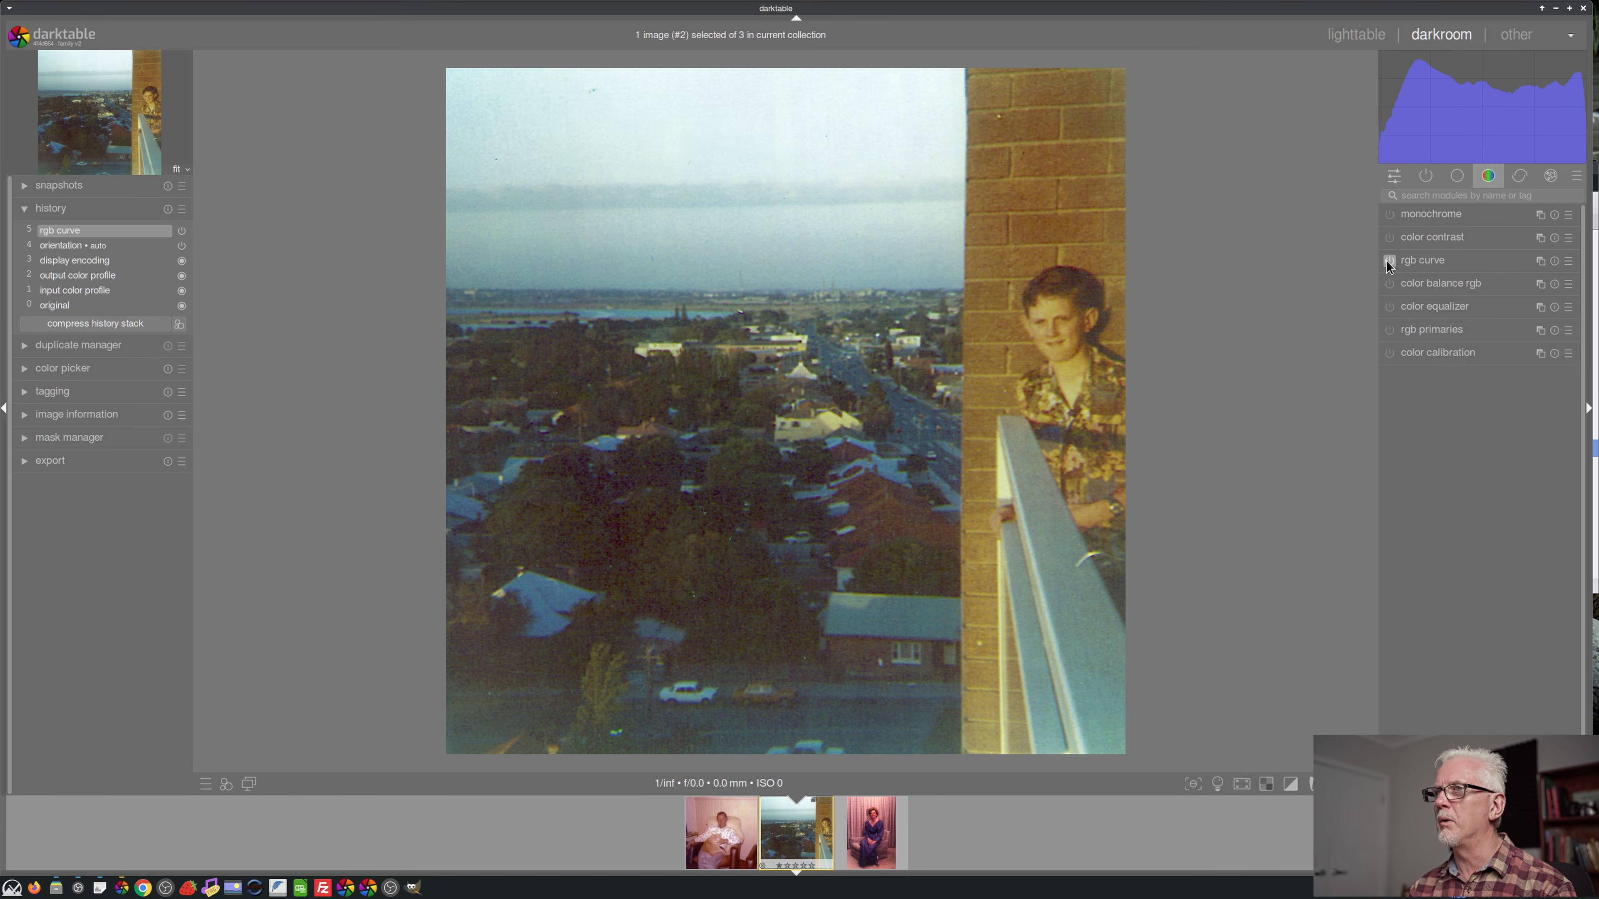
left_click(1390, 262)
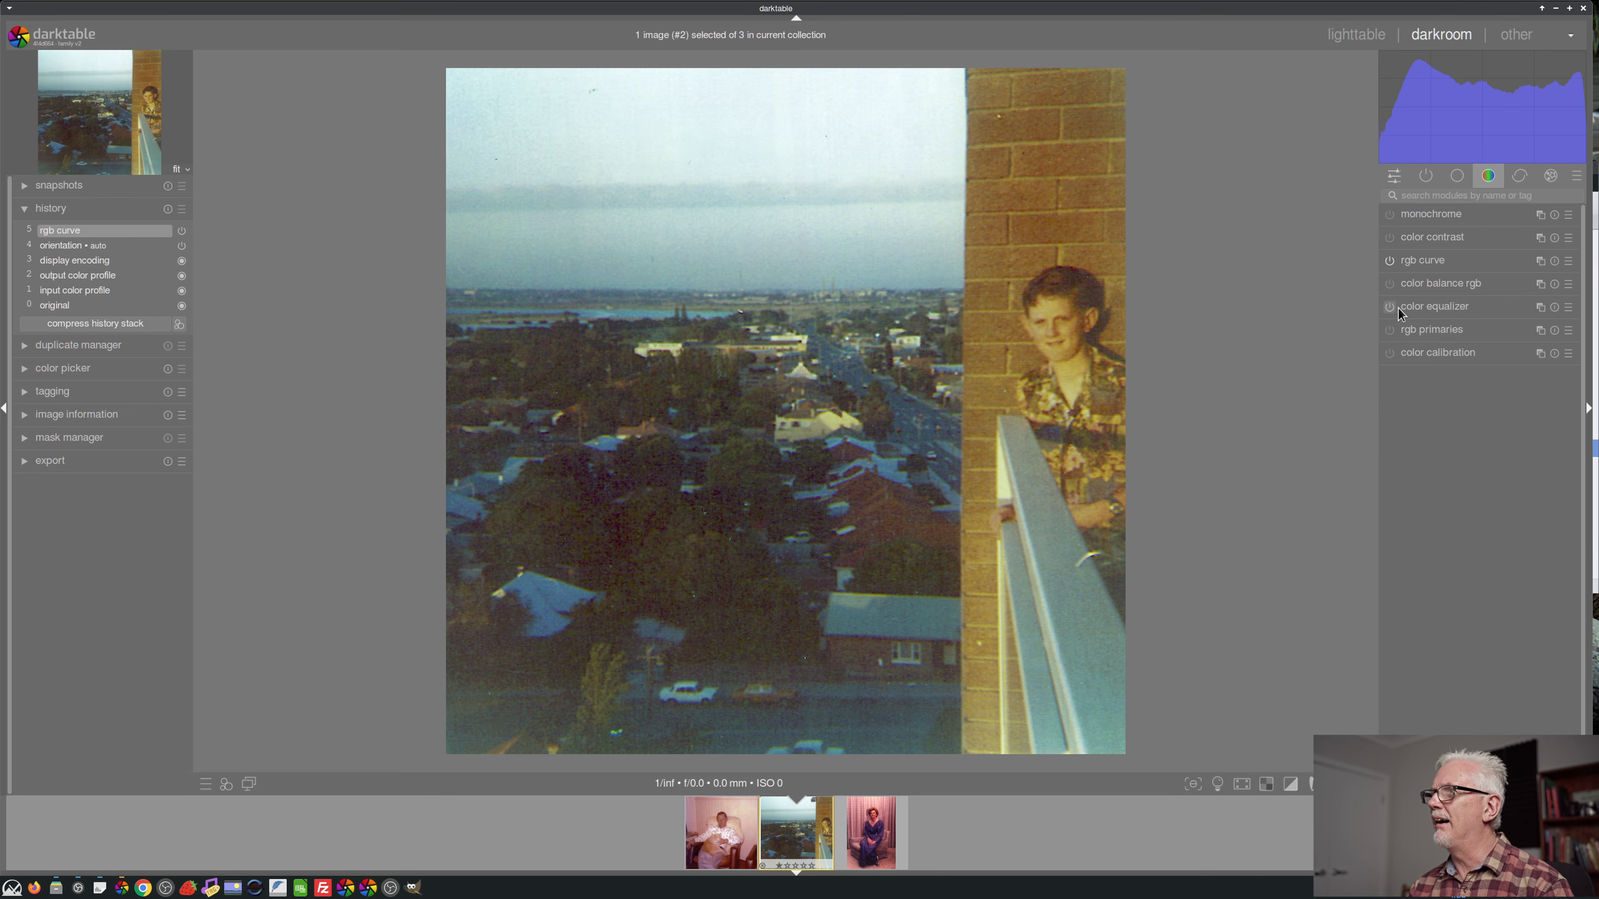
- Reopen the rgb curve module, lower the green curve's midtones to a nearly straight line, and use centripetal spline interpolation
left_click(1448, 260)
left_click(1432, 304)
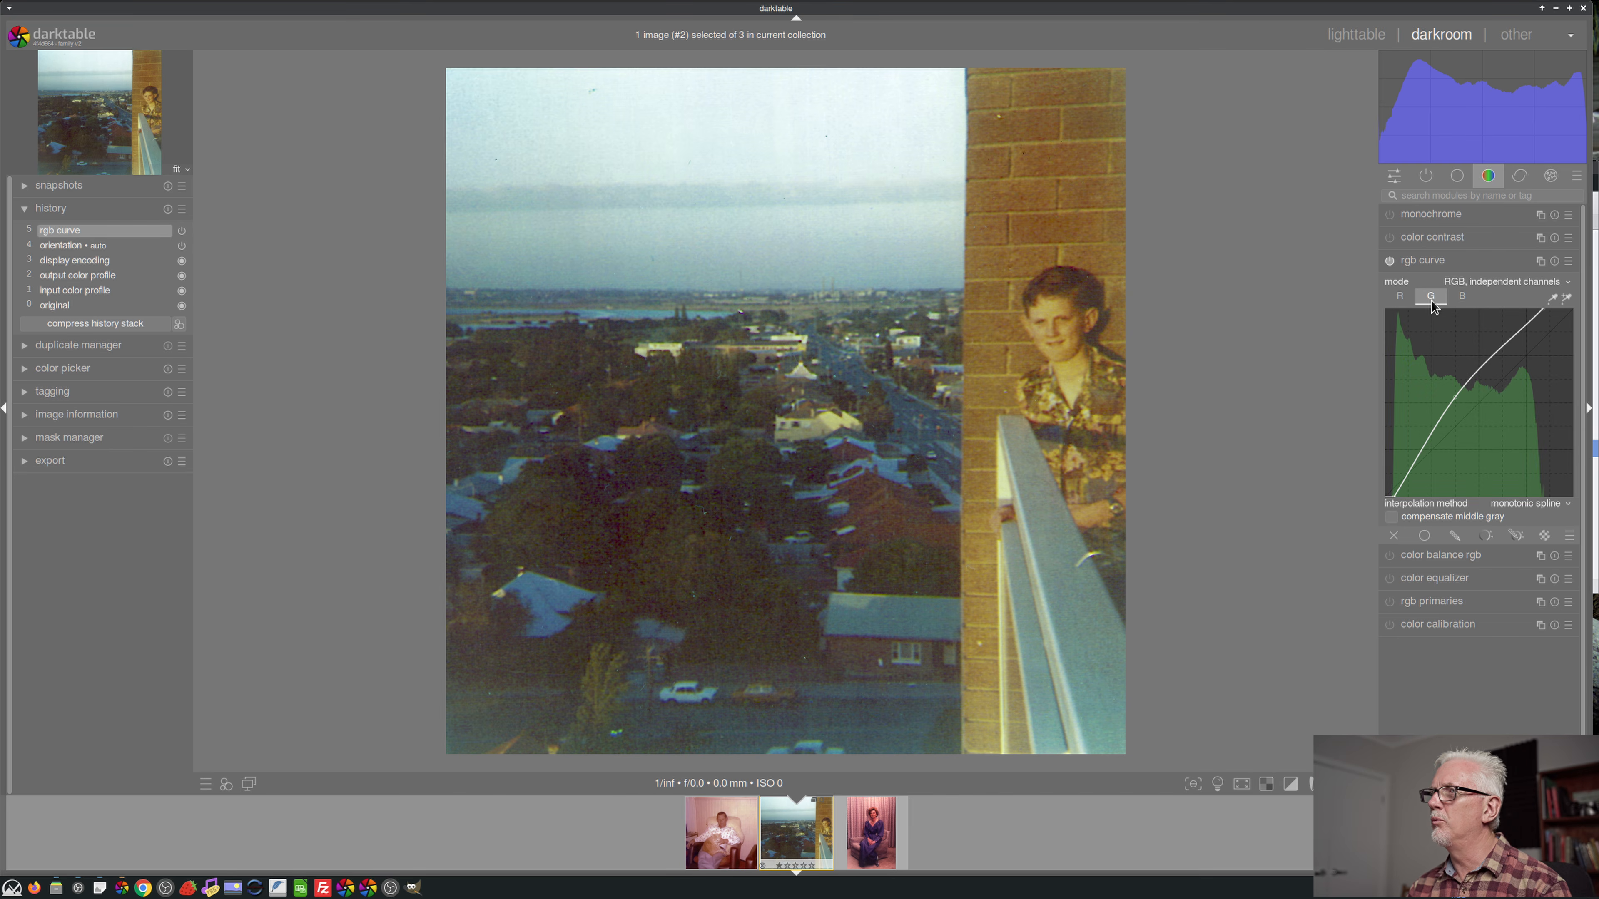
left_click_drag(1454, 427, 1454, 416)
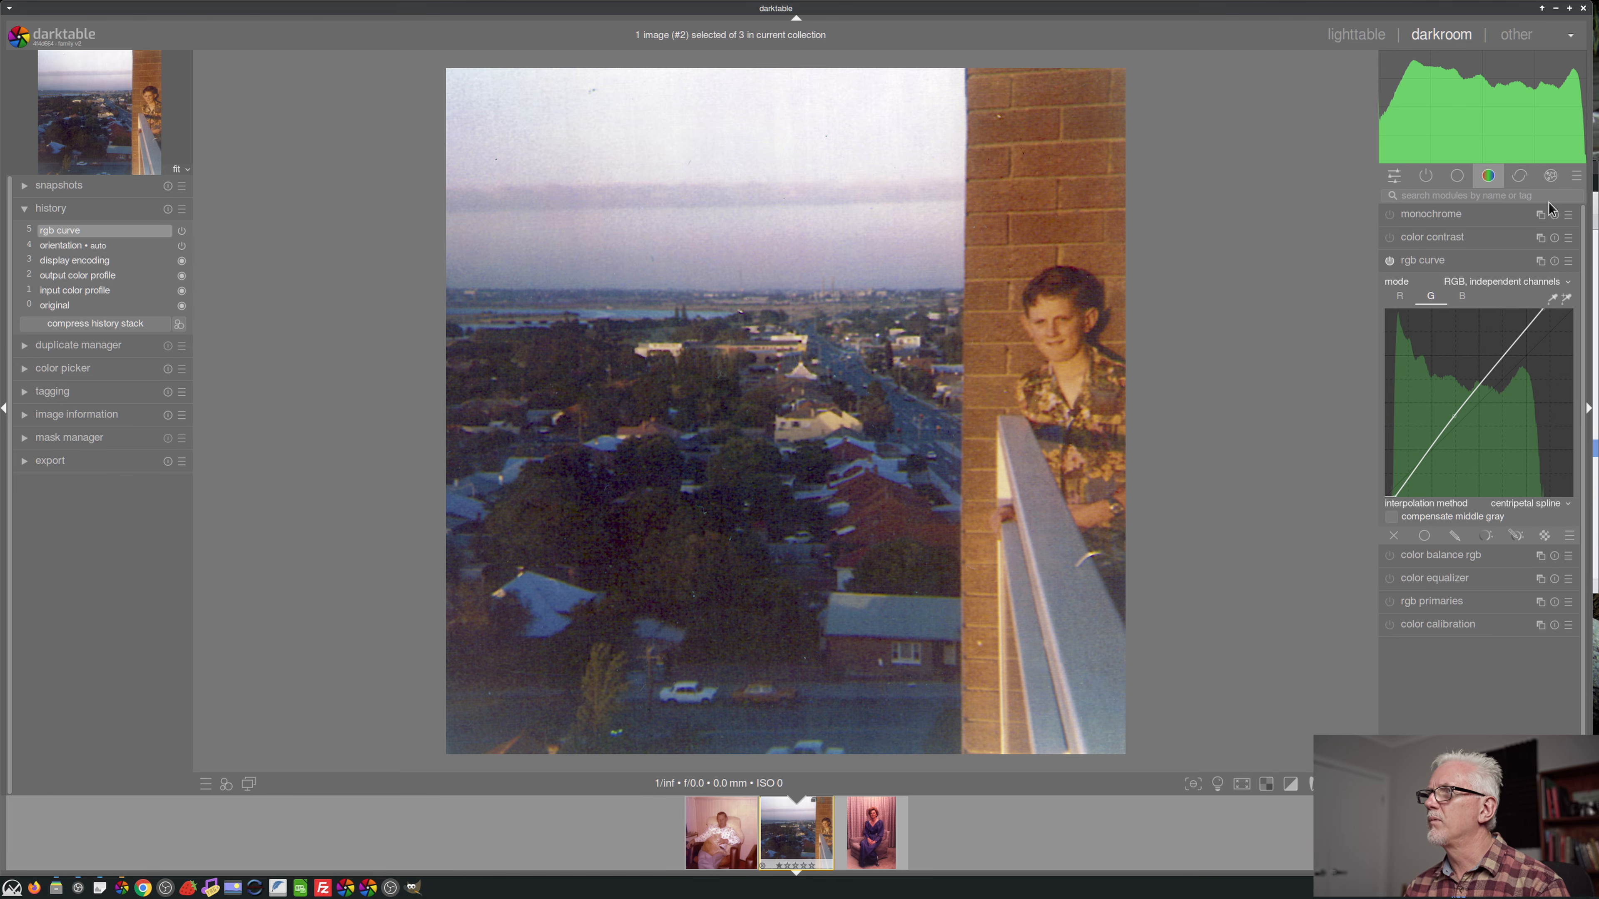
- Show all channels in the histogram, collapse rgb curve, and switch it off and on to compare the readjusted balcony photo
left_click(1483, 266)
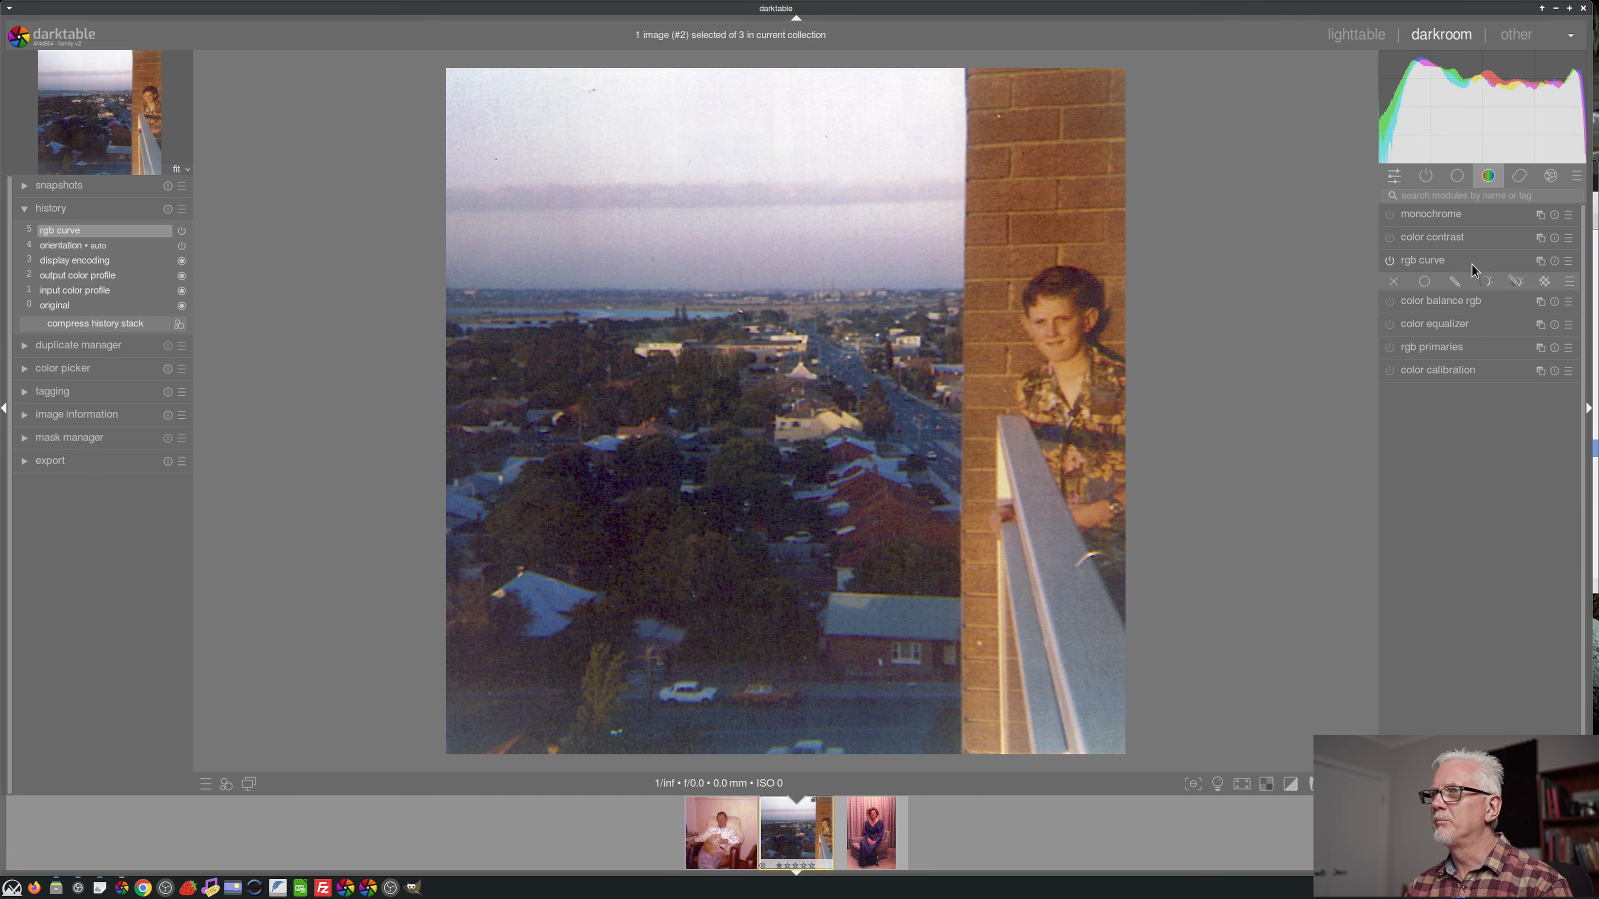
left_click(1389, 261)
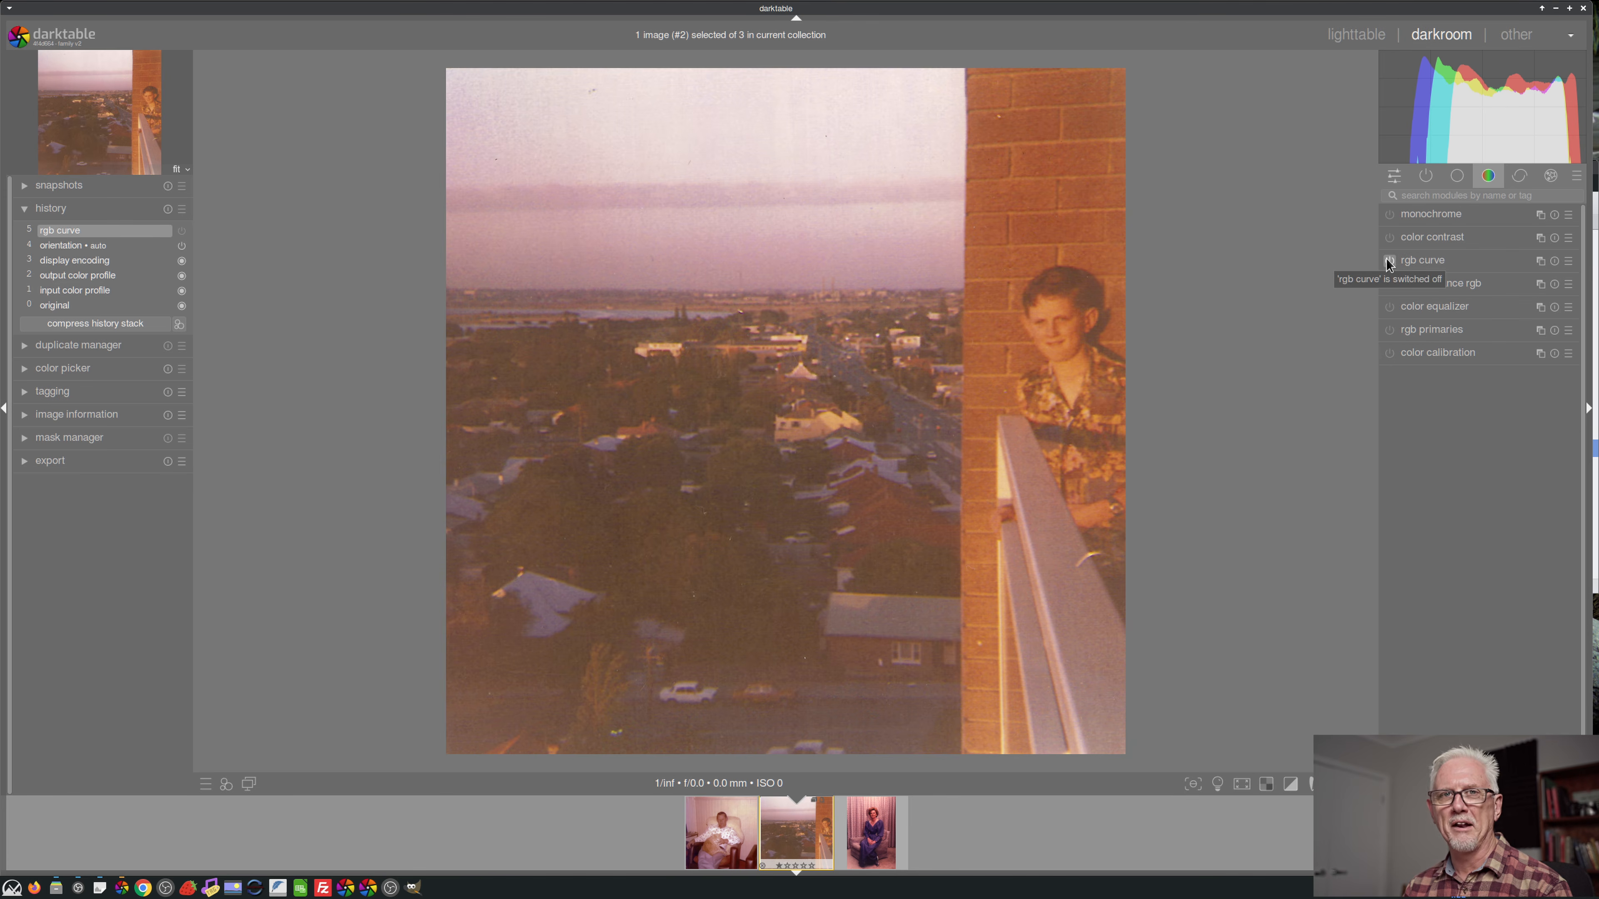
left_click(1389, 261)
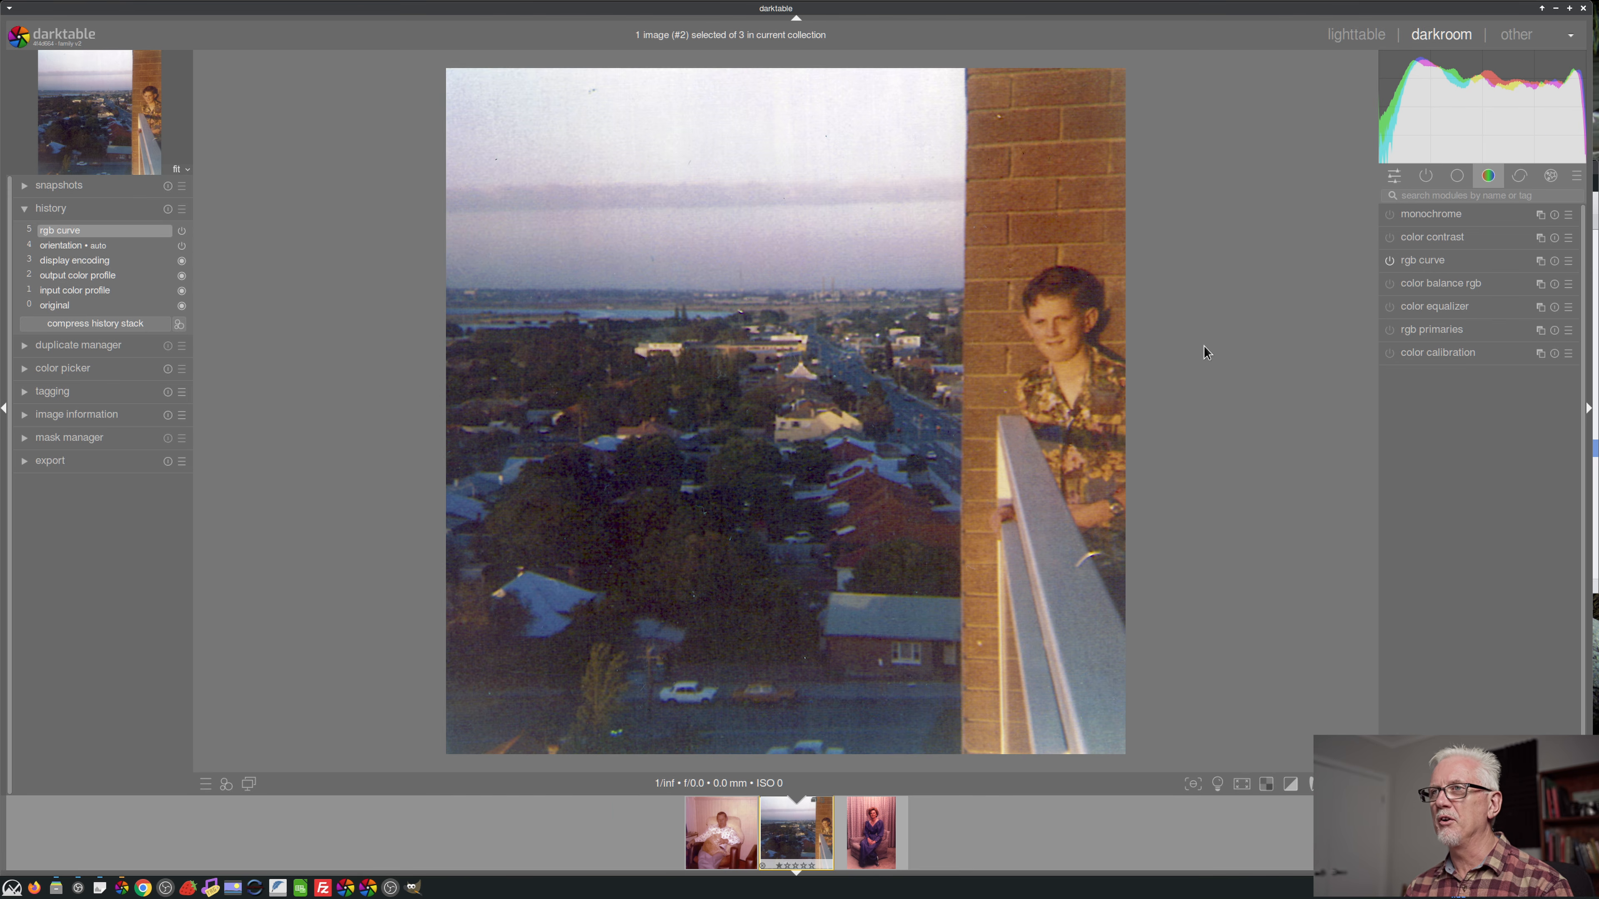
- Open the third image, the seated woman's portrait, set rgb curve to RGB, independent channels, and show only red in the histogram
key("space")
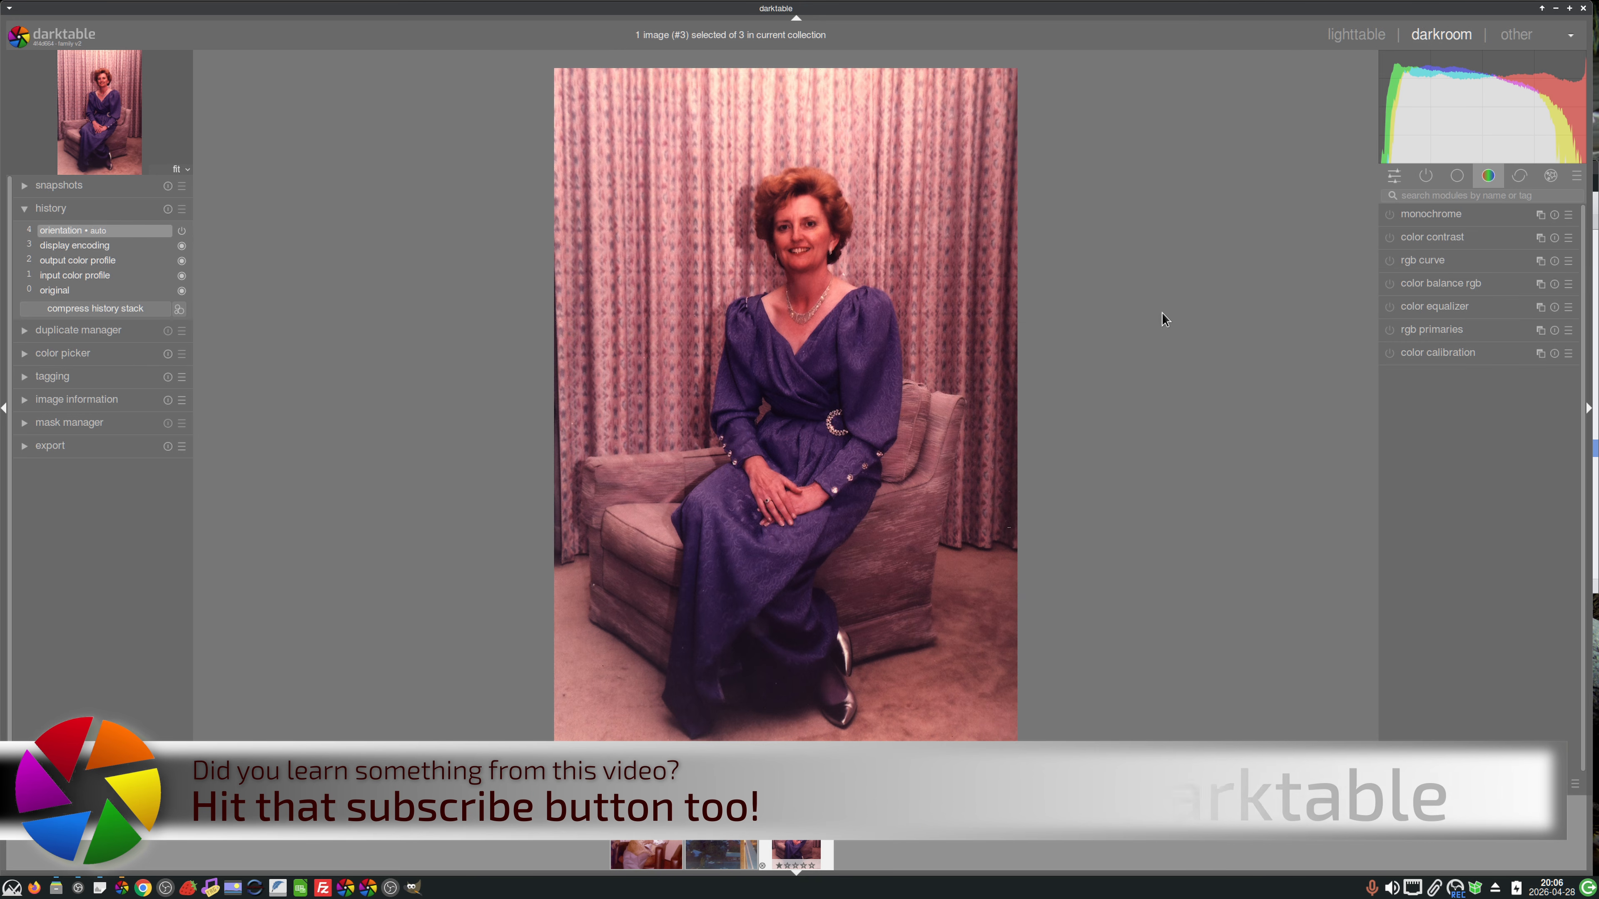
left_click(1441, 263)
left_click(1502, 289)
left_click(1503, 293)
left_click(1566, 59)
left_click(1578, 60)
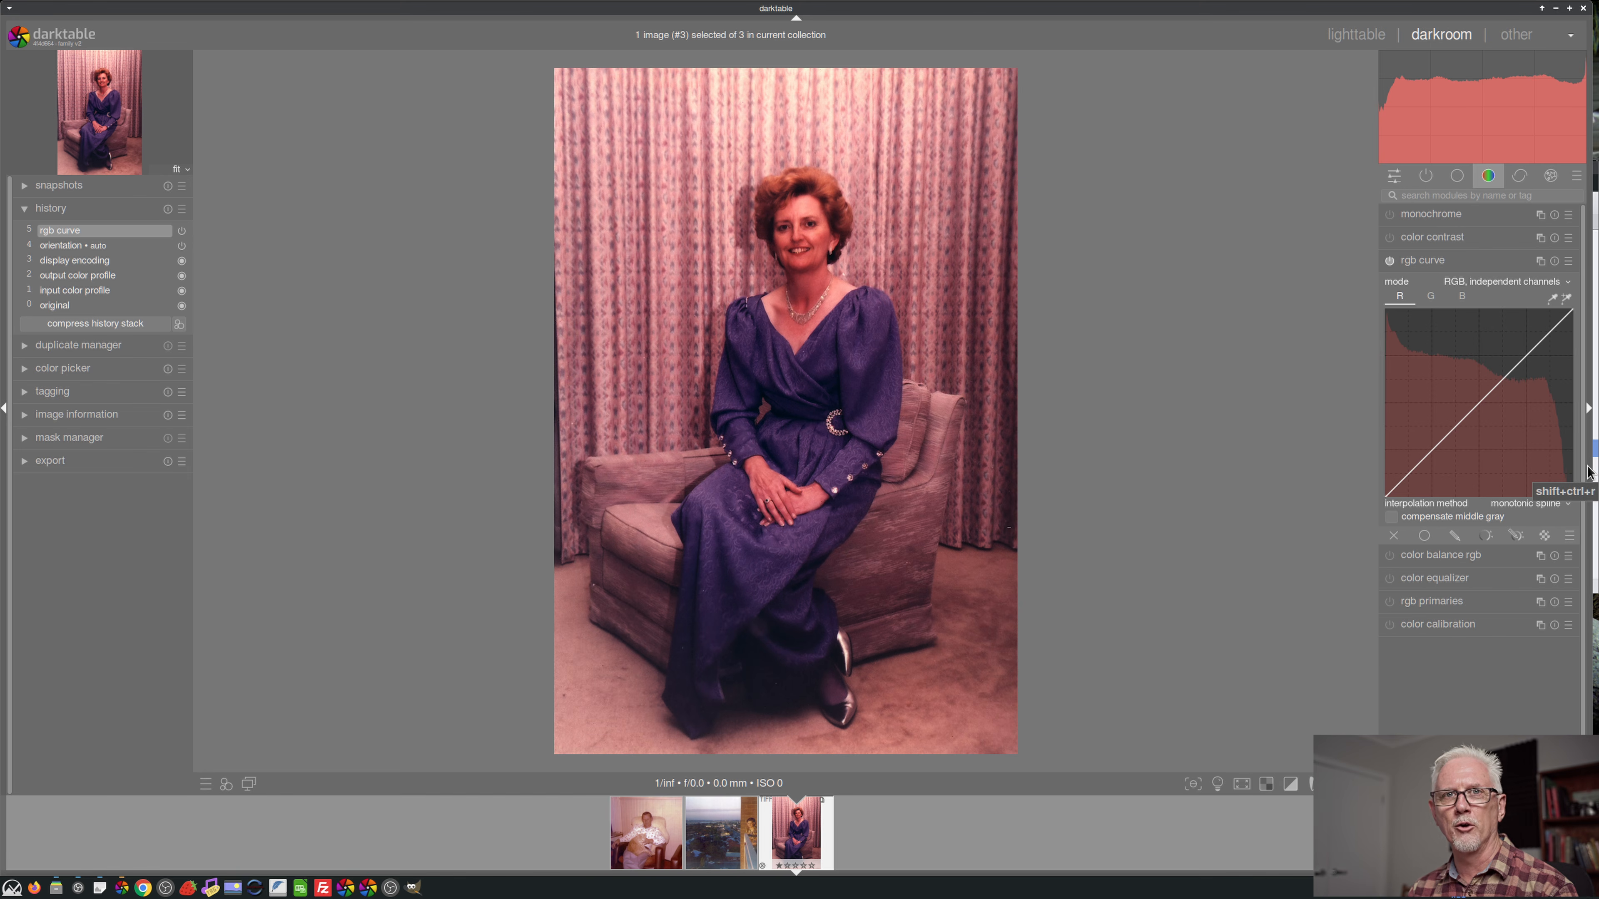
- With only green in the histogram, set the green curve's white point to about 240.9 / 253.7, choose cubic spline interpolation, and raise the shadows to about 44.6 / 67.8
left_click(1430, 296)
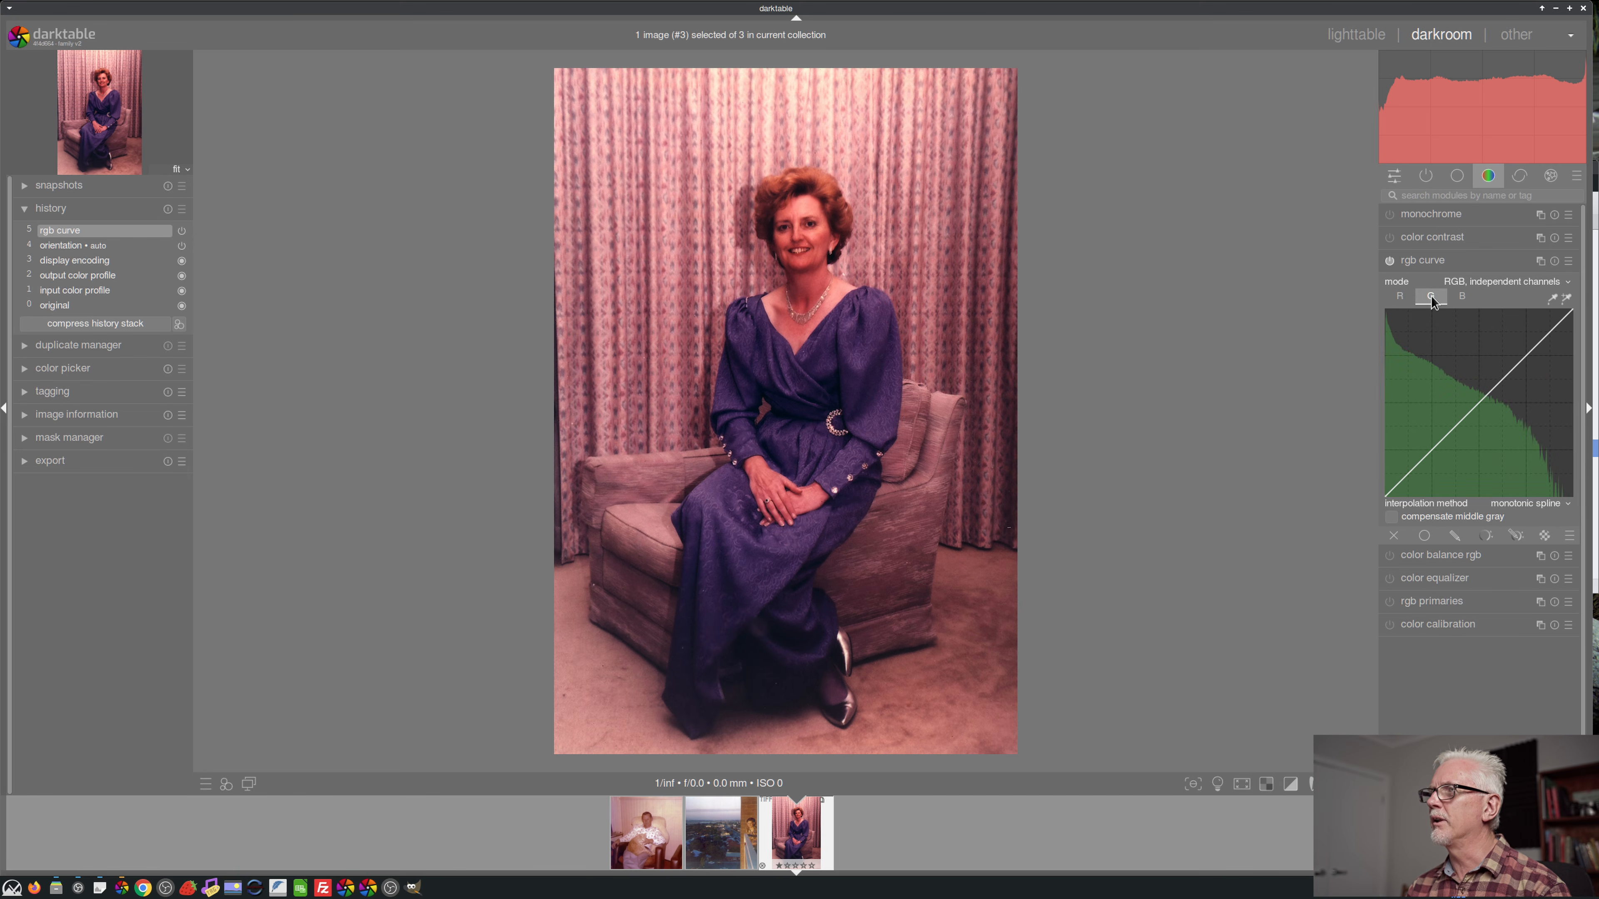
left_click(1565, 60)
left_click(1553, 62)
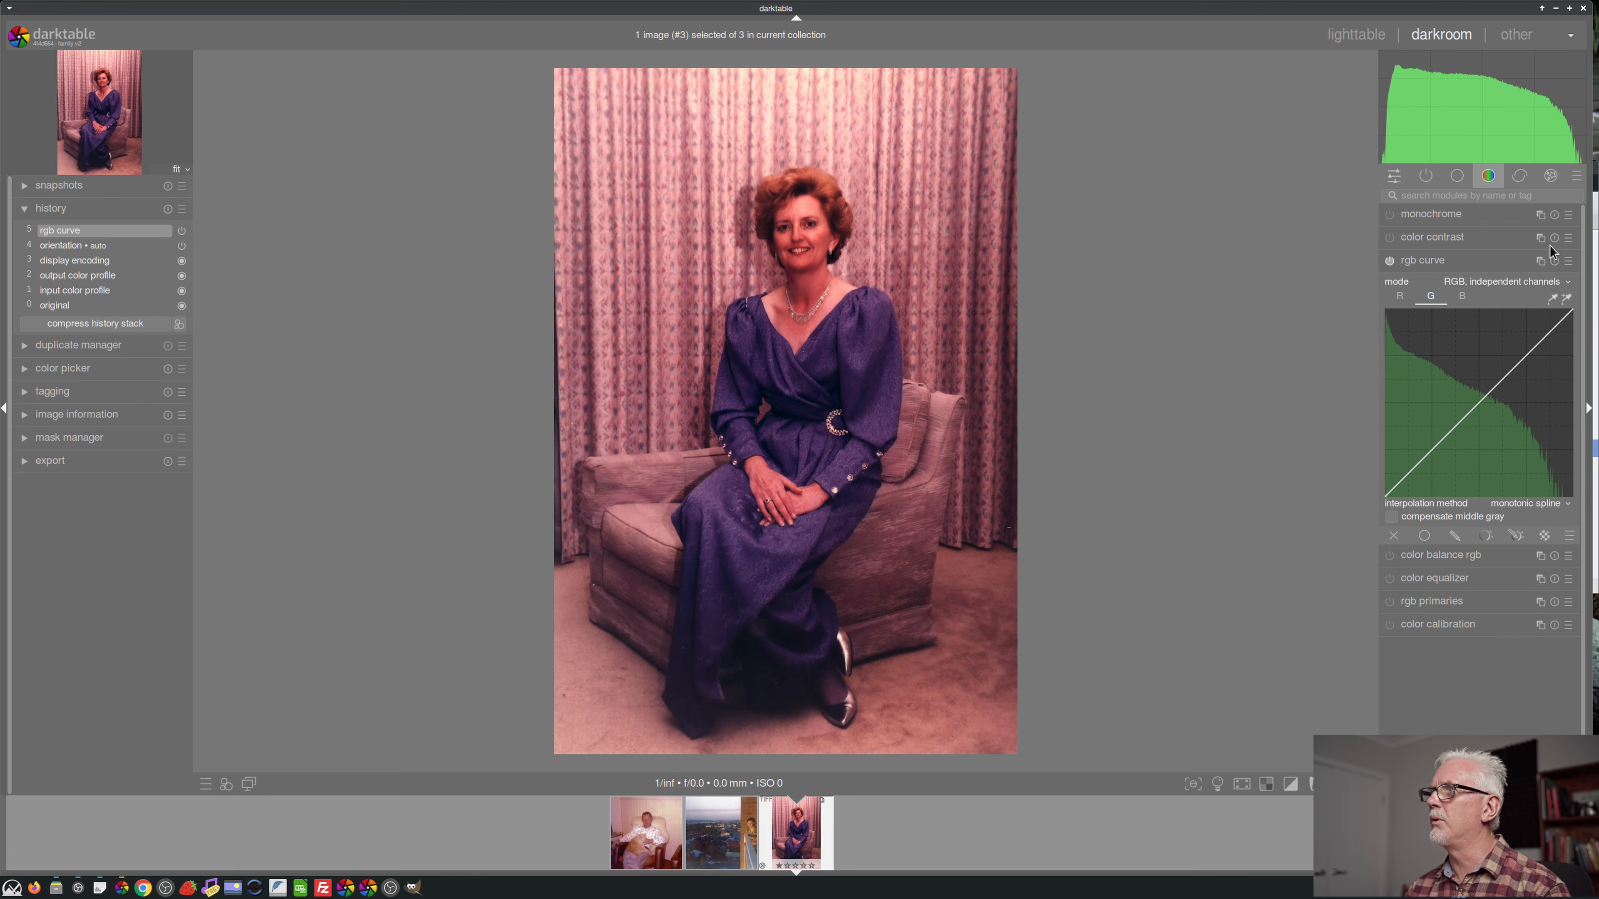
left_click_drag(1569, 321, 1562, 317)
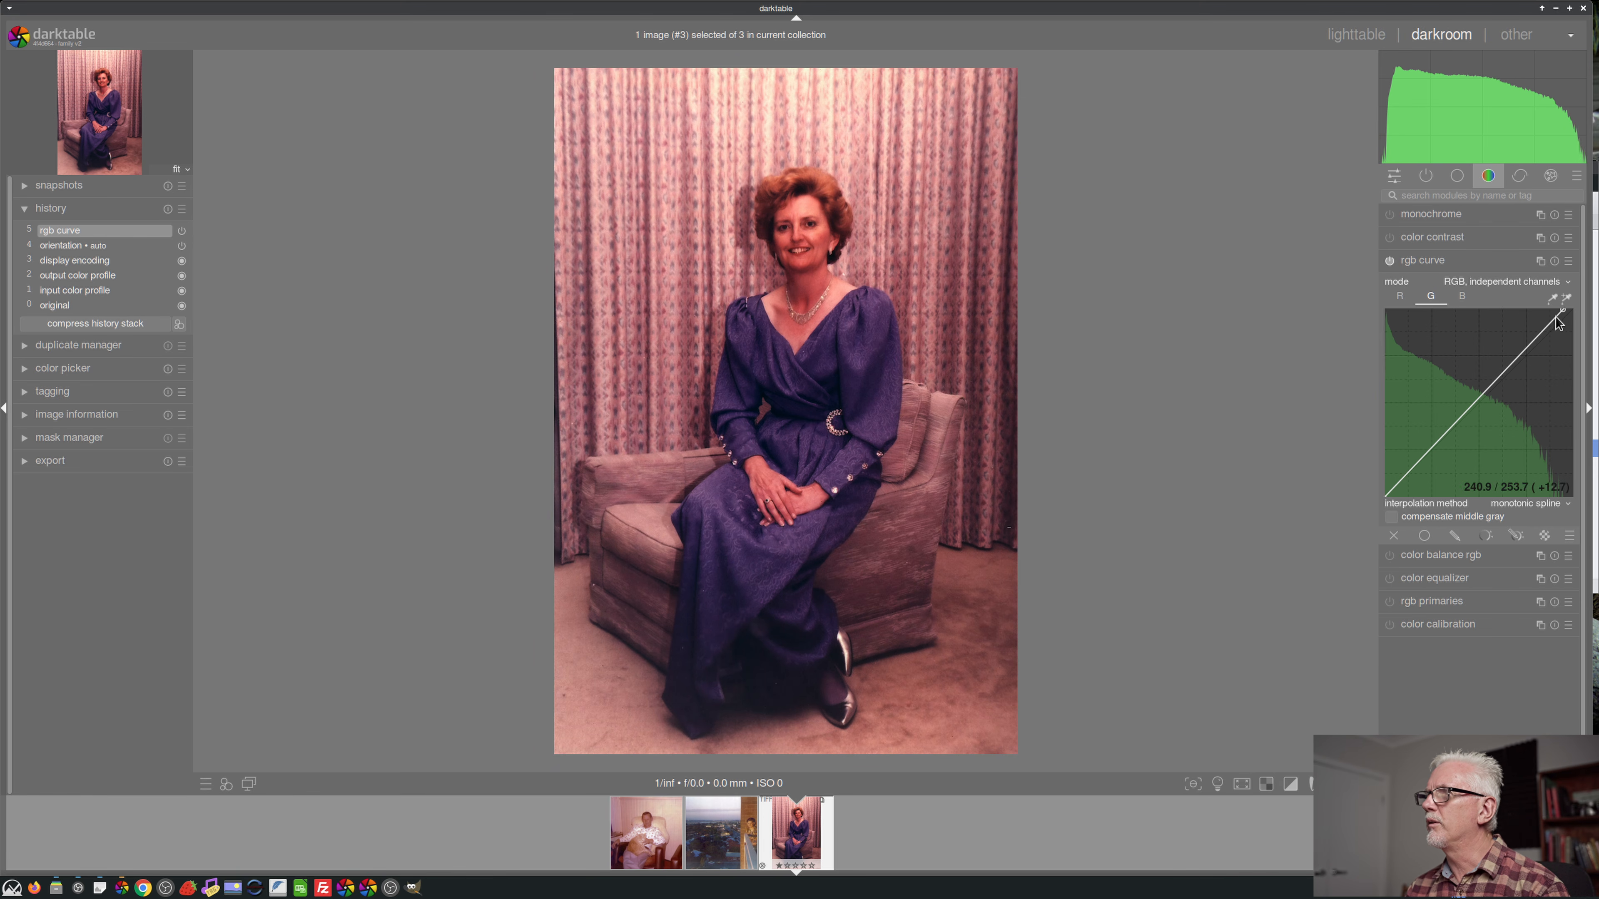
scroll(1389, 502, "up", 2)
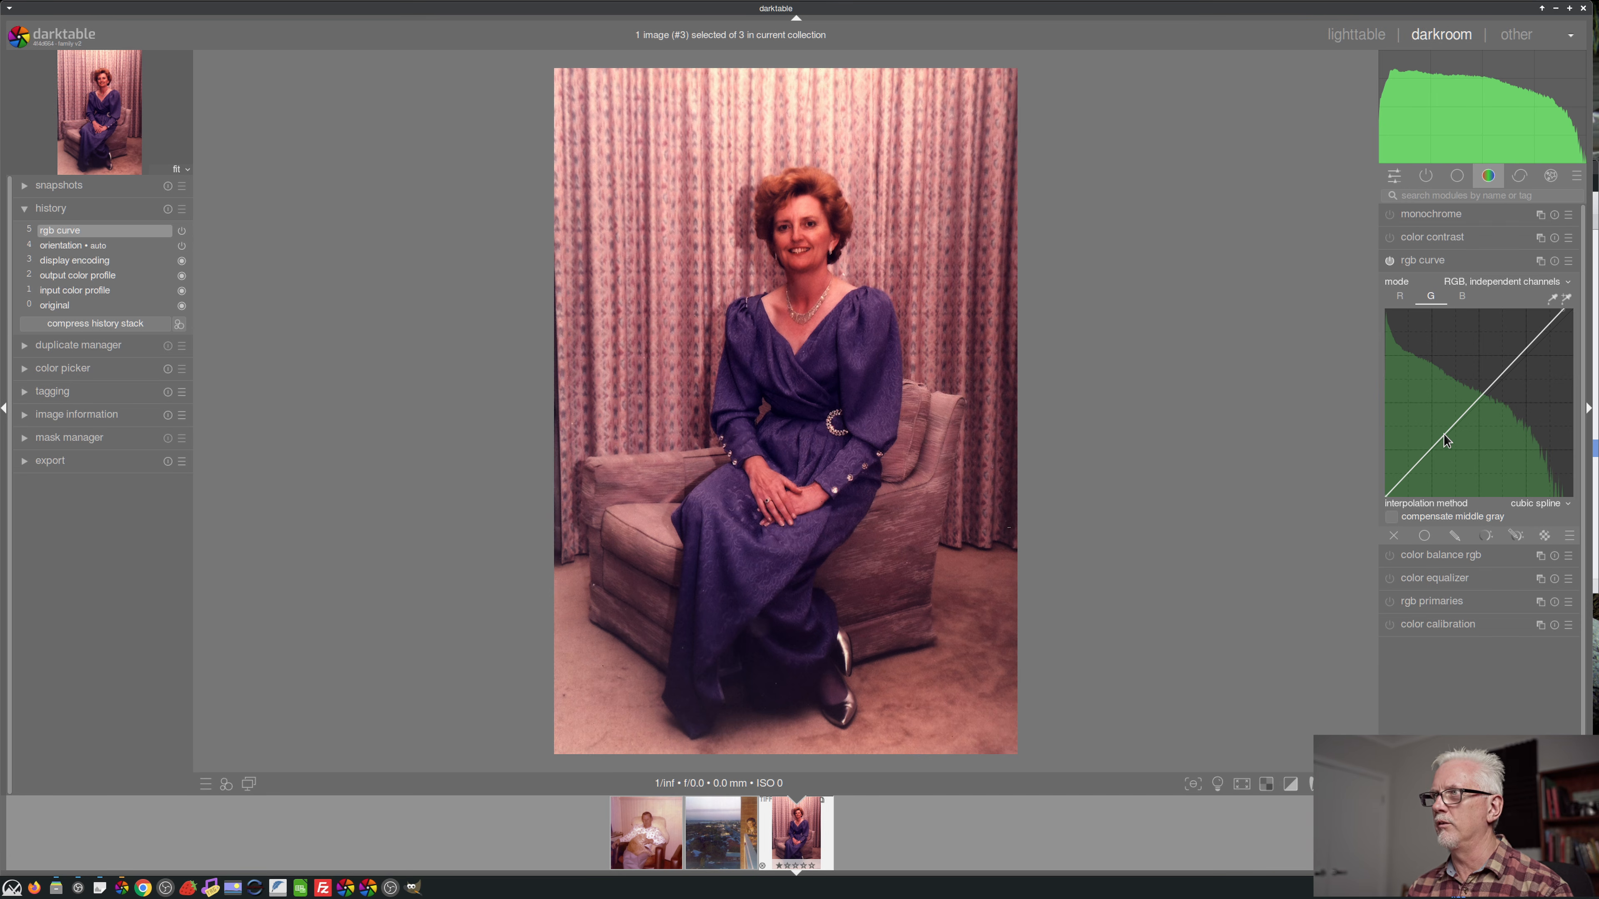
left_click_drag(1426, 455, 1418, 446)
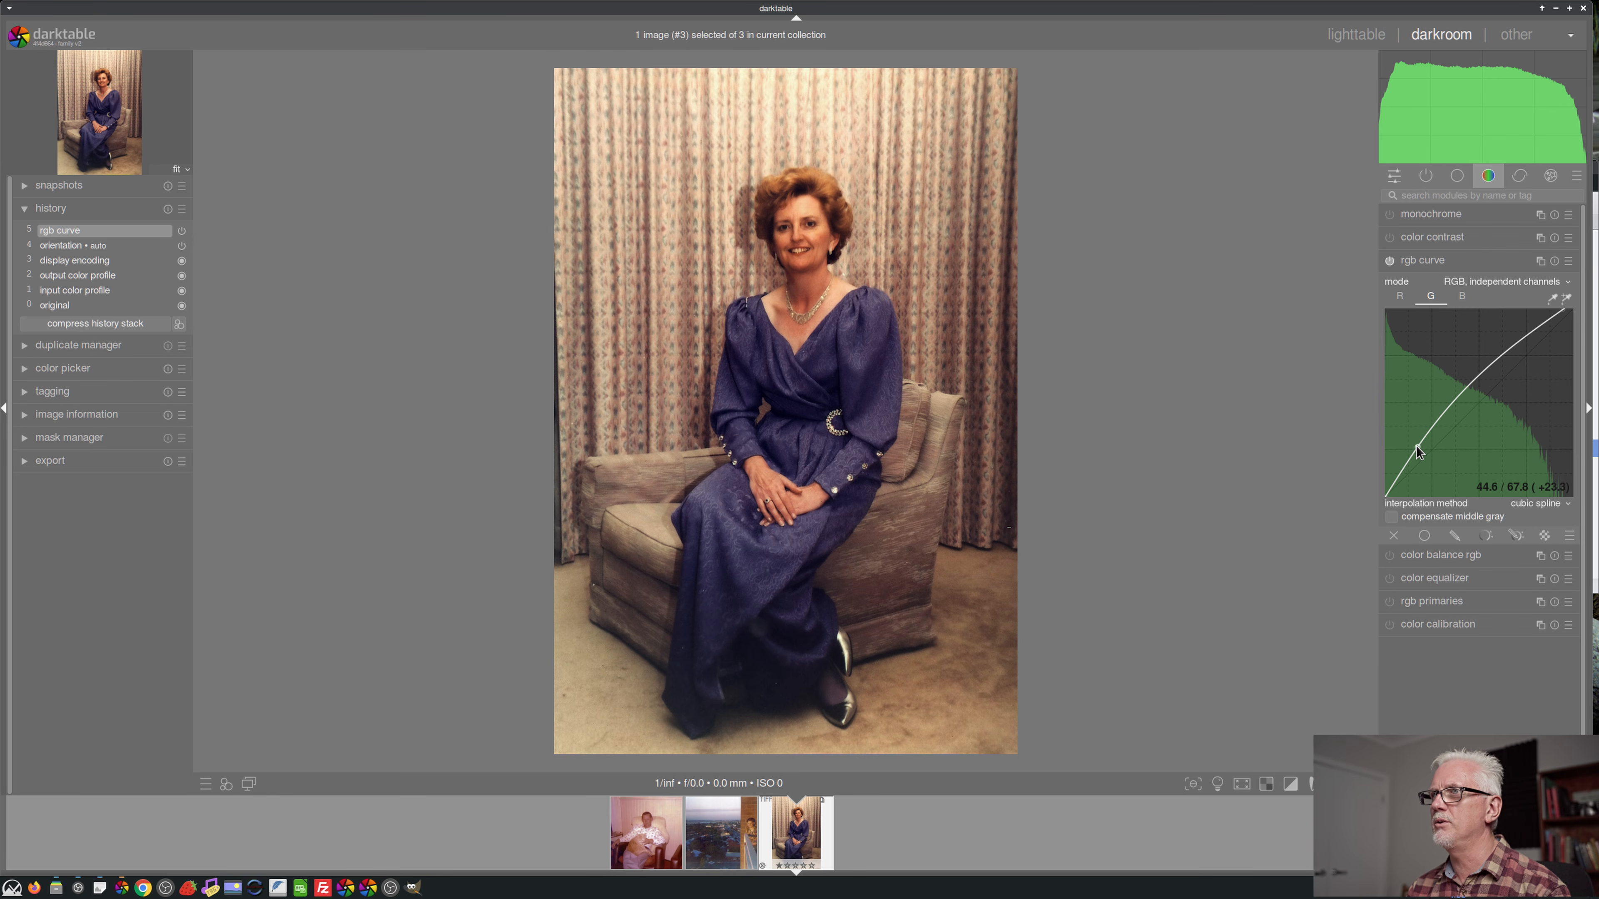
- With only blue in the histogram, set the blue curve's white point to about 187.0 and black point to about 1.7, and raise its shadows to about 50.2 / 88.9
left_click(1462, 297)
left_click(1578, 59)
left_click(1566, 59)
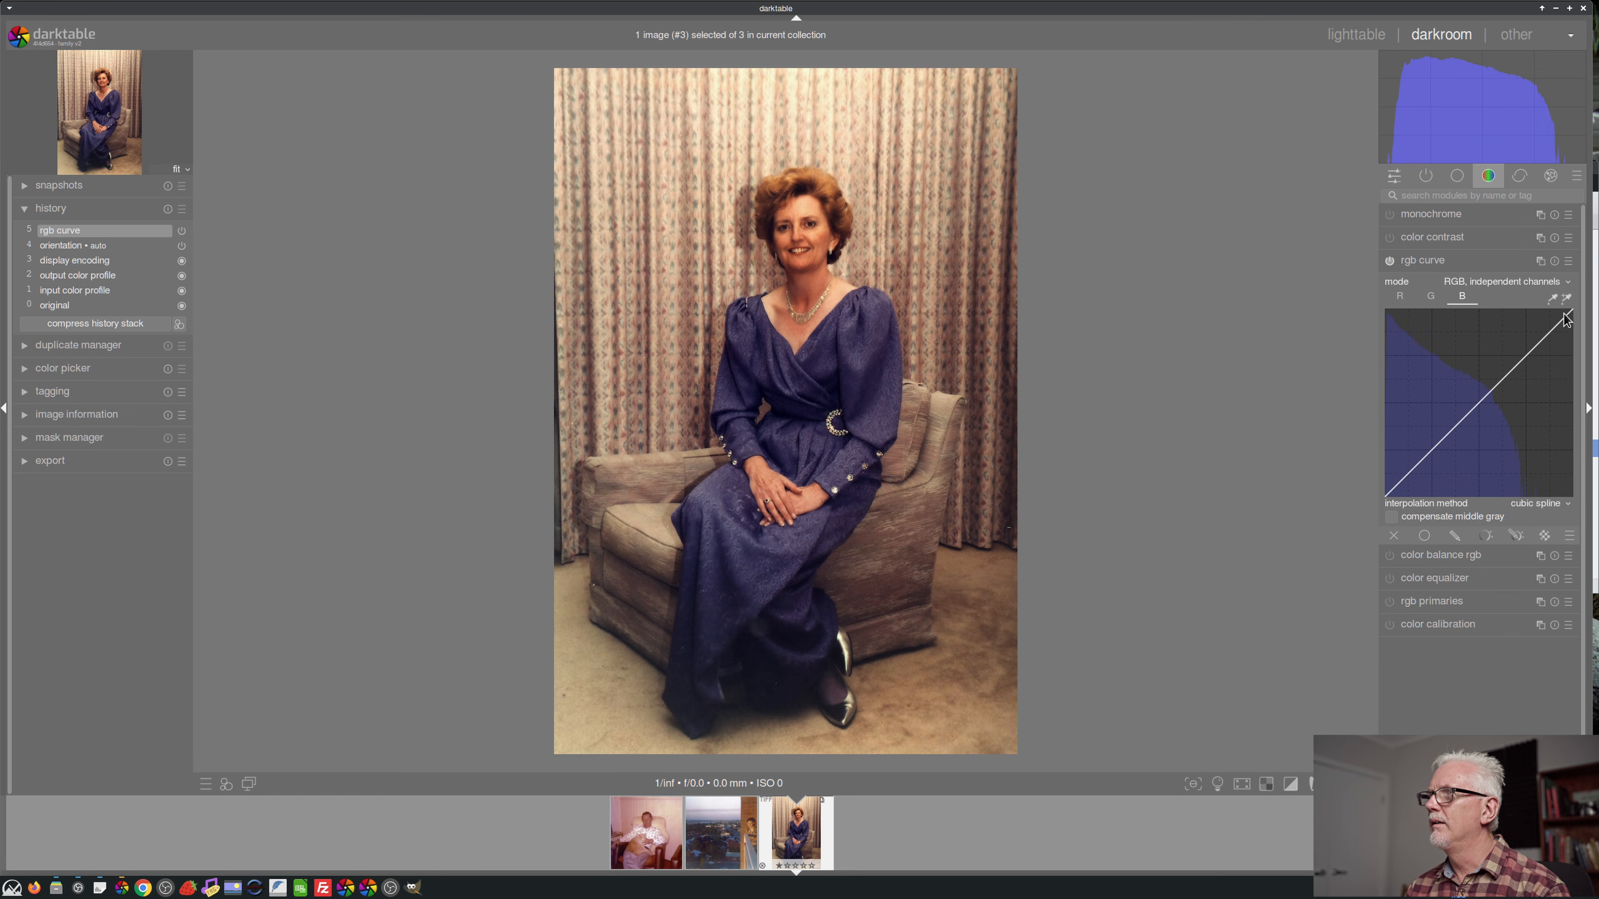
left_click_drag(1566, 313, 1521, 313)
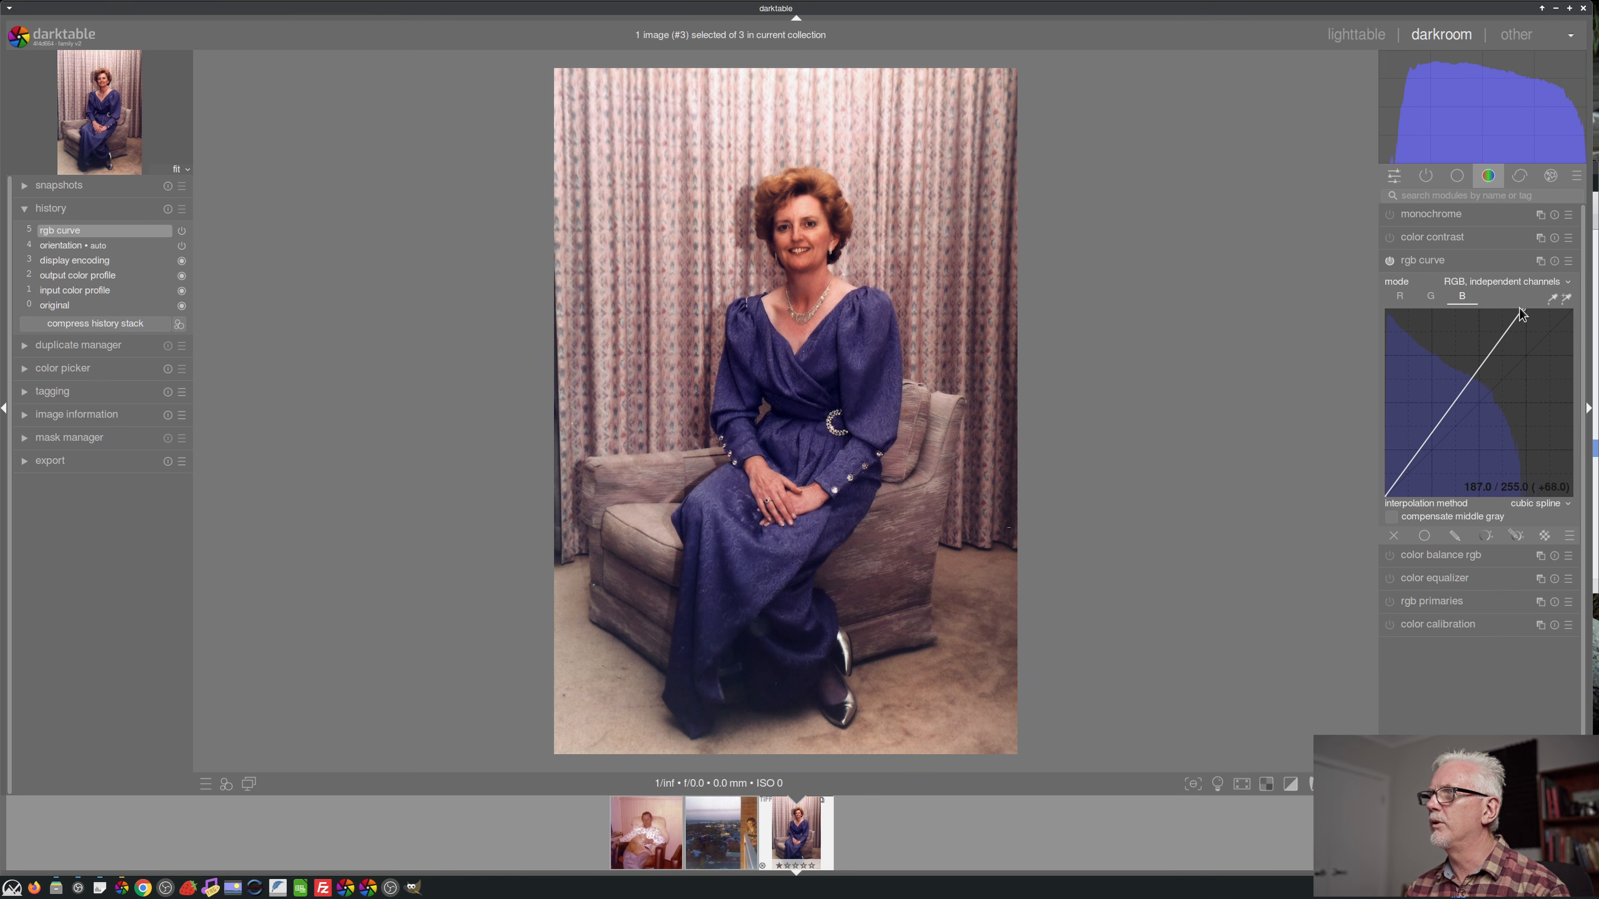
left_click_drag(1389, 502, 1388, 504)
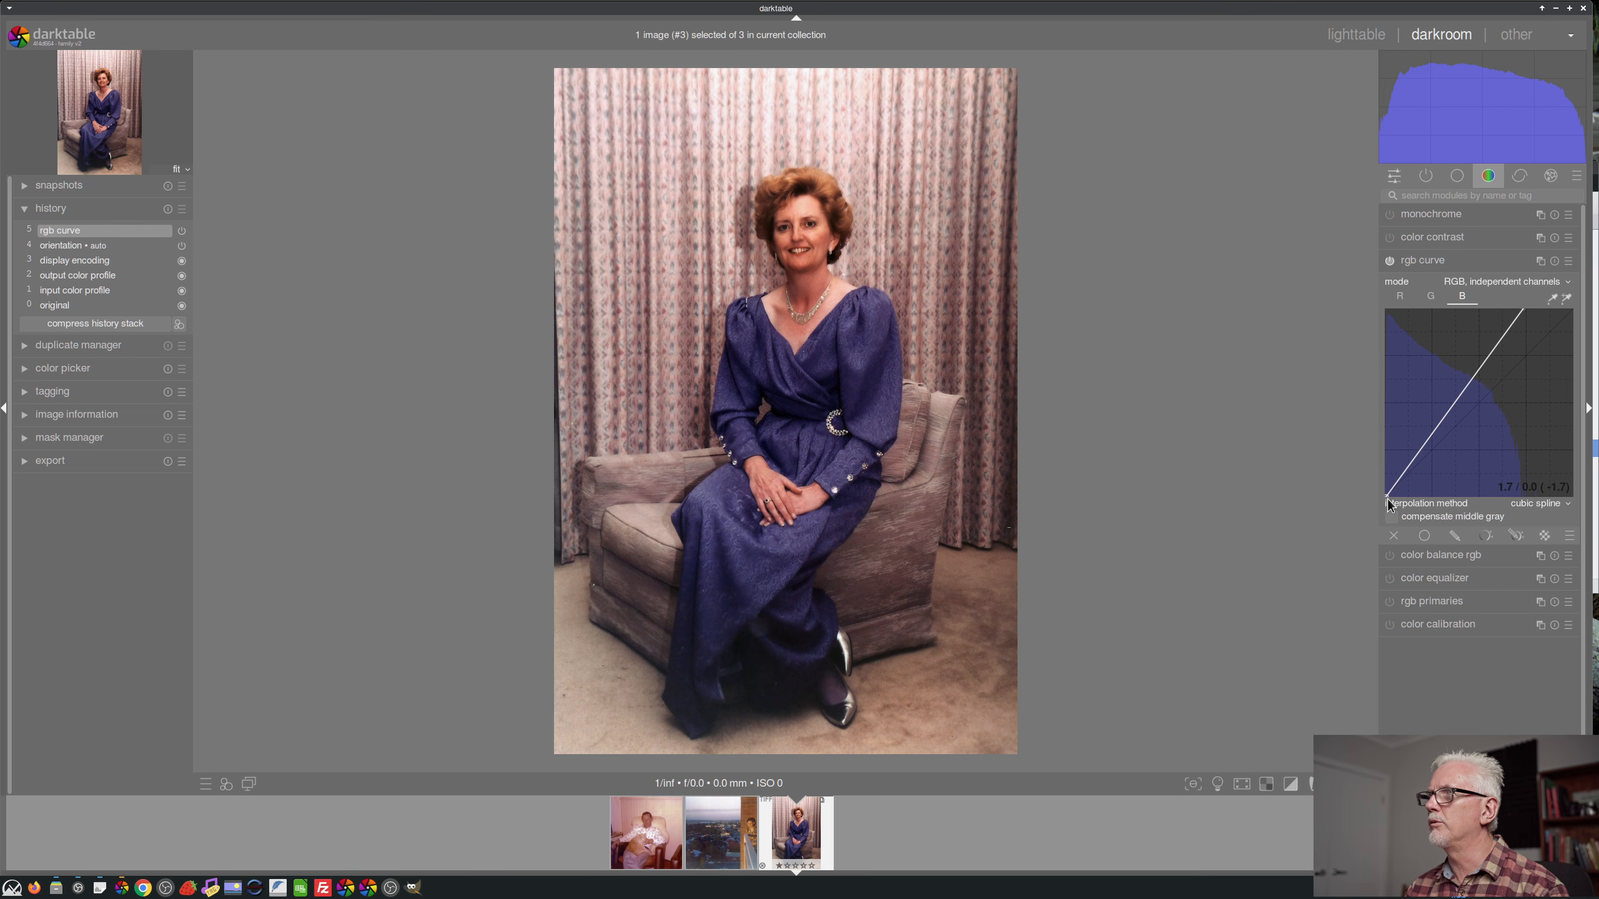
left_click(1426, 433)
left_click_drag(1426, 435, 1420, 431)
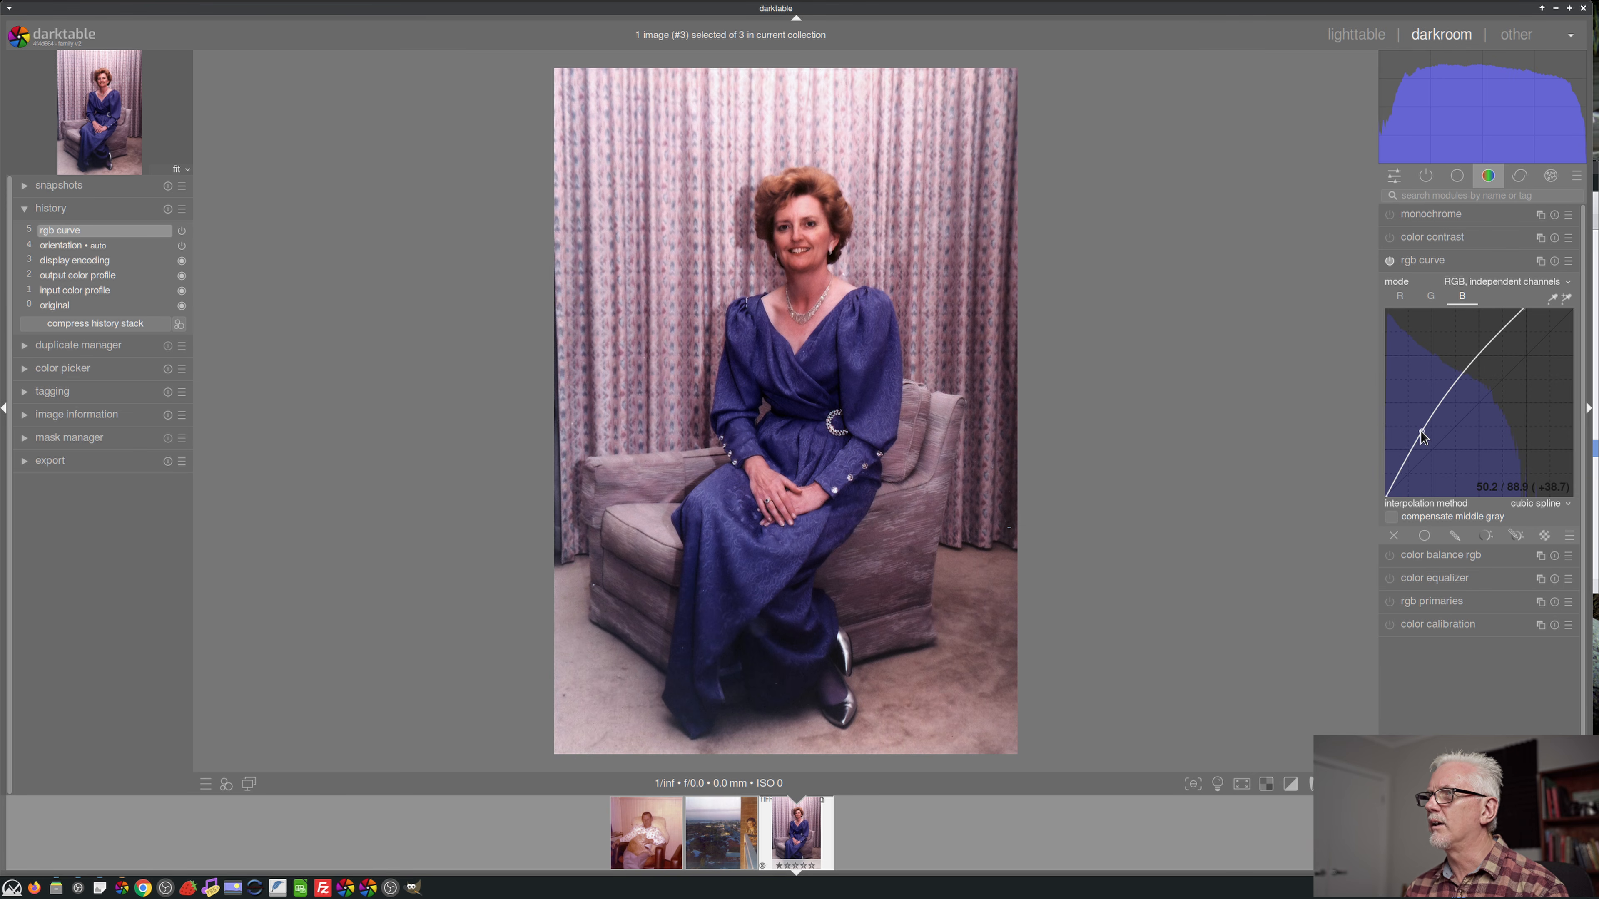
- Collapse the rgb curve module and switch it off and back on to compare the portrait before and after correction
left_click(1467, 261)
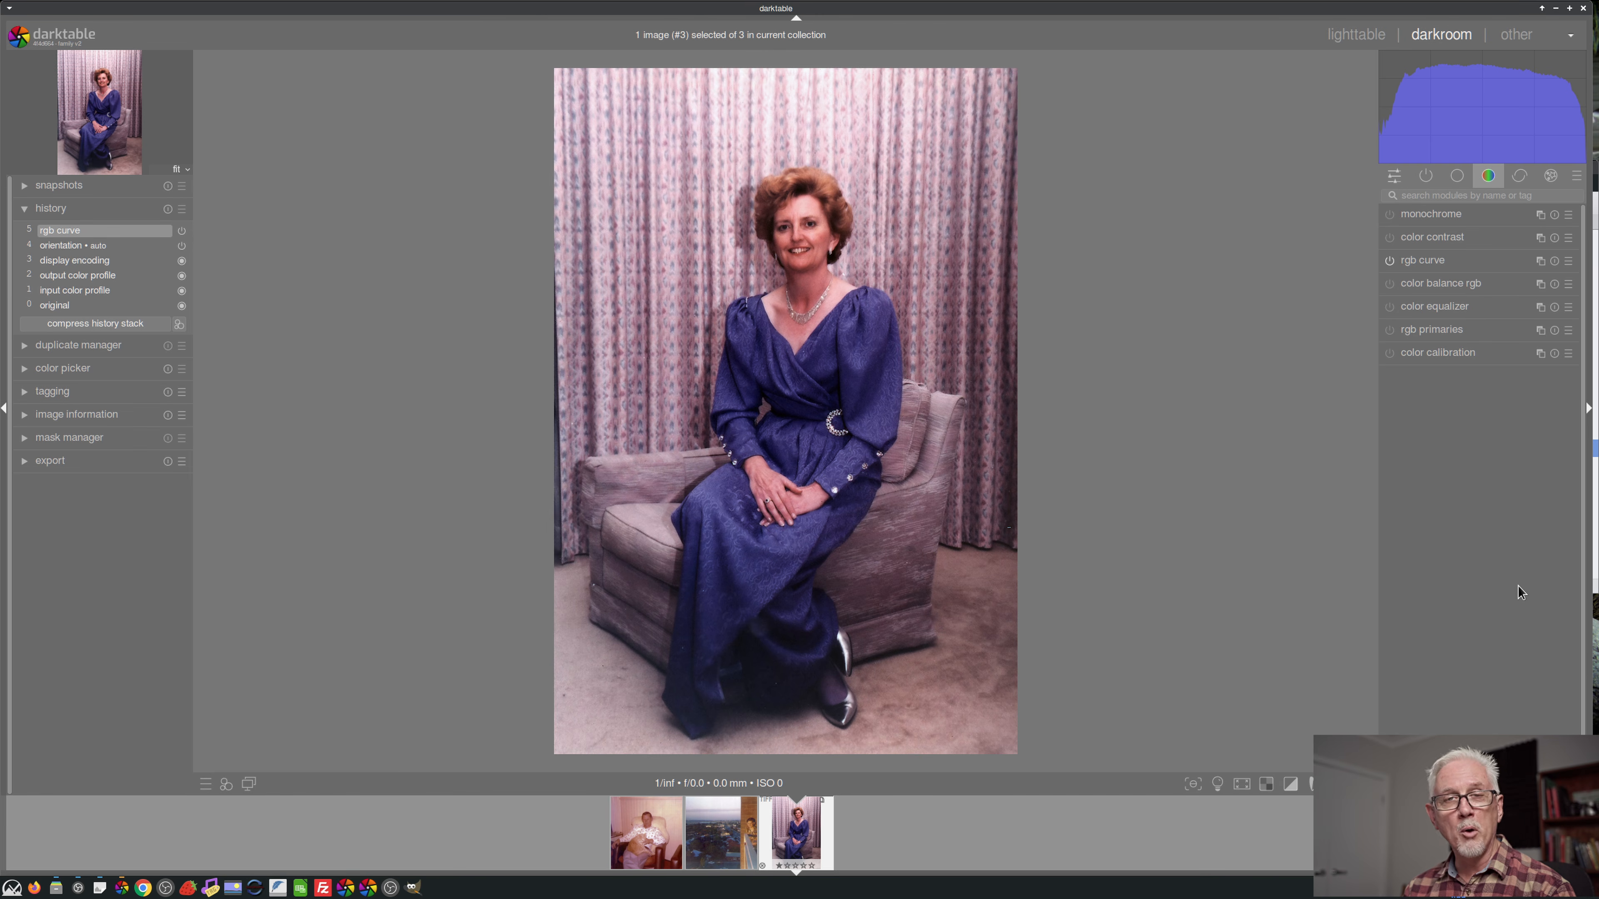
left_click(1389, 261)
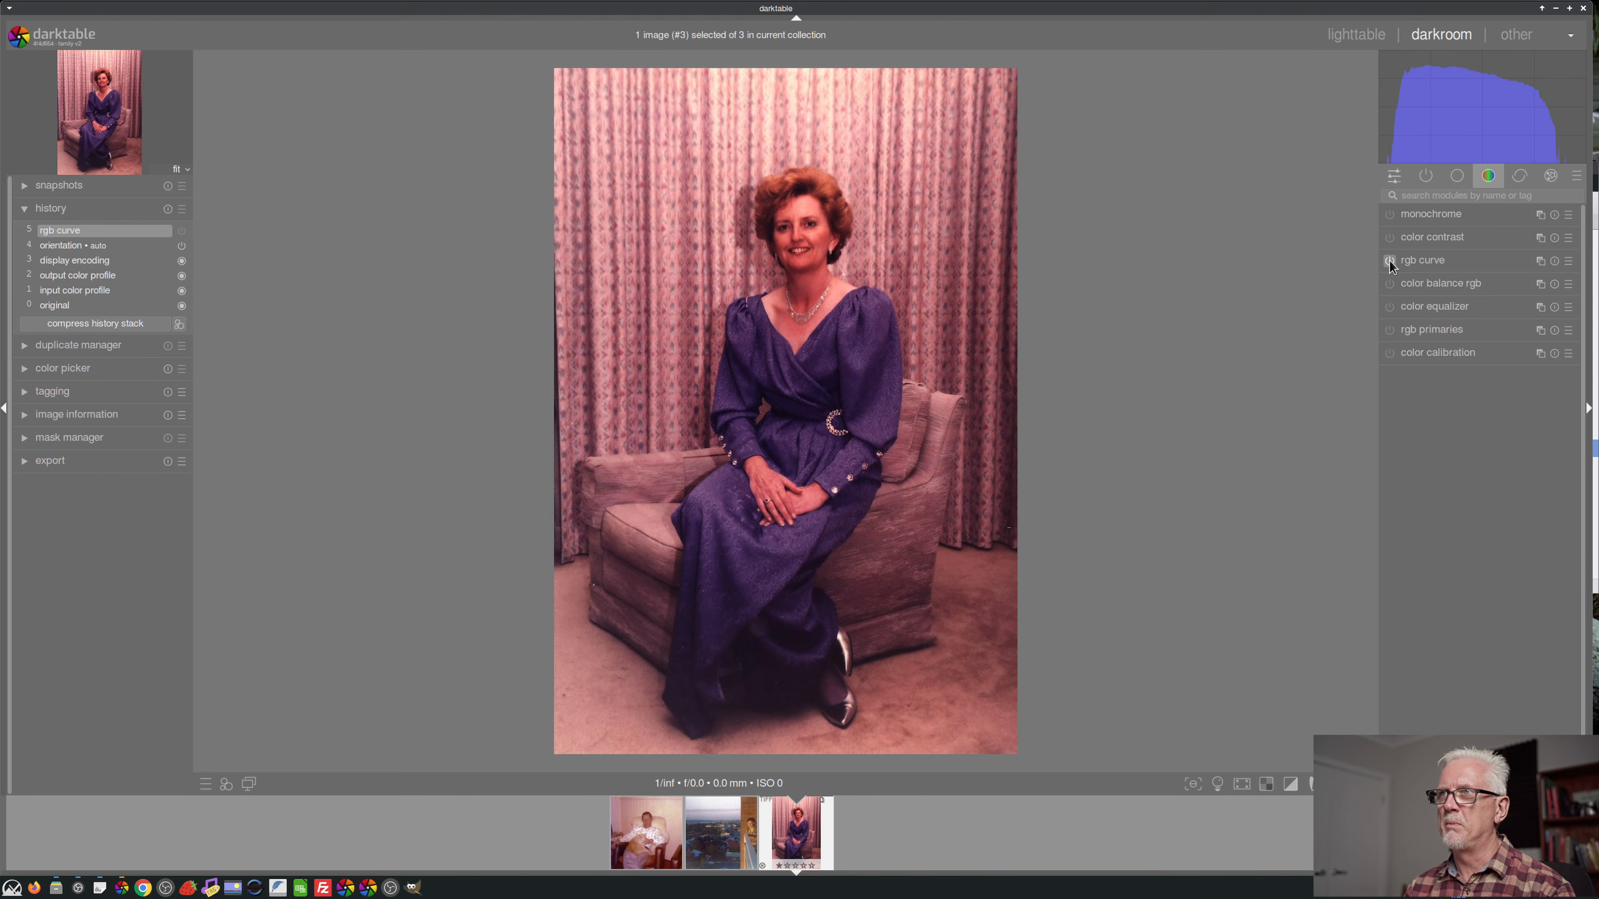
key("ctrl+z")
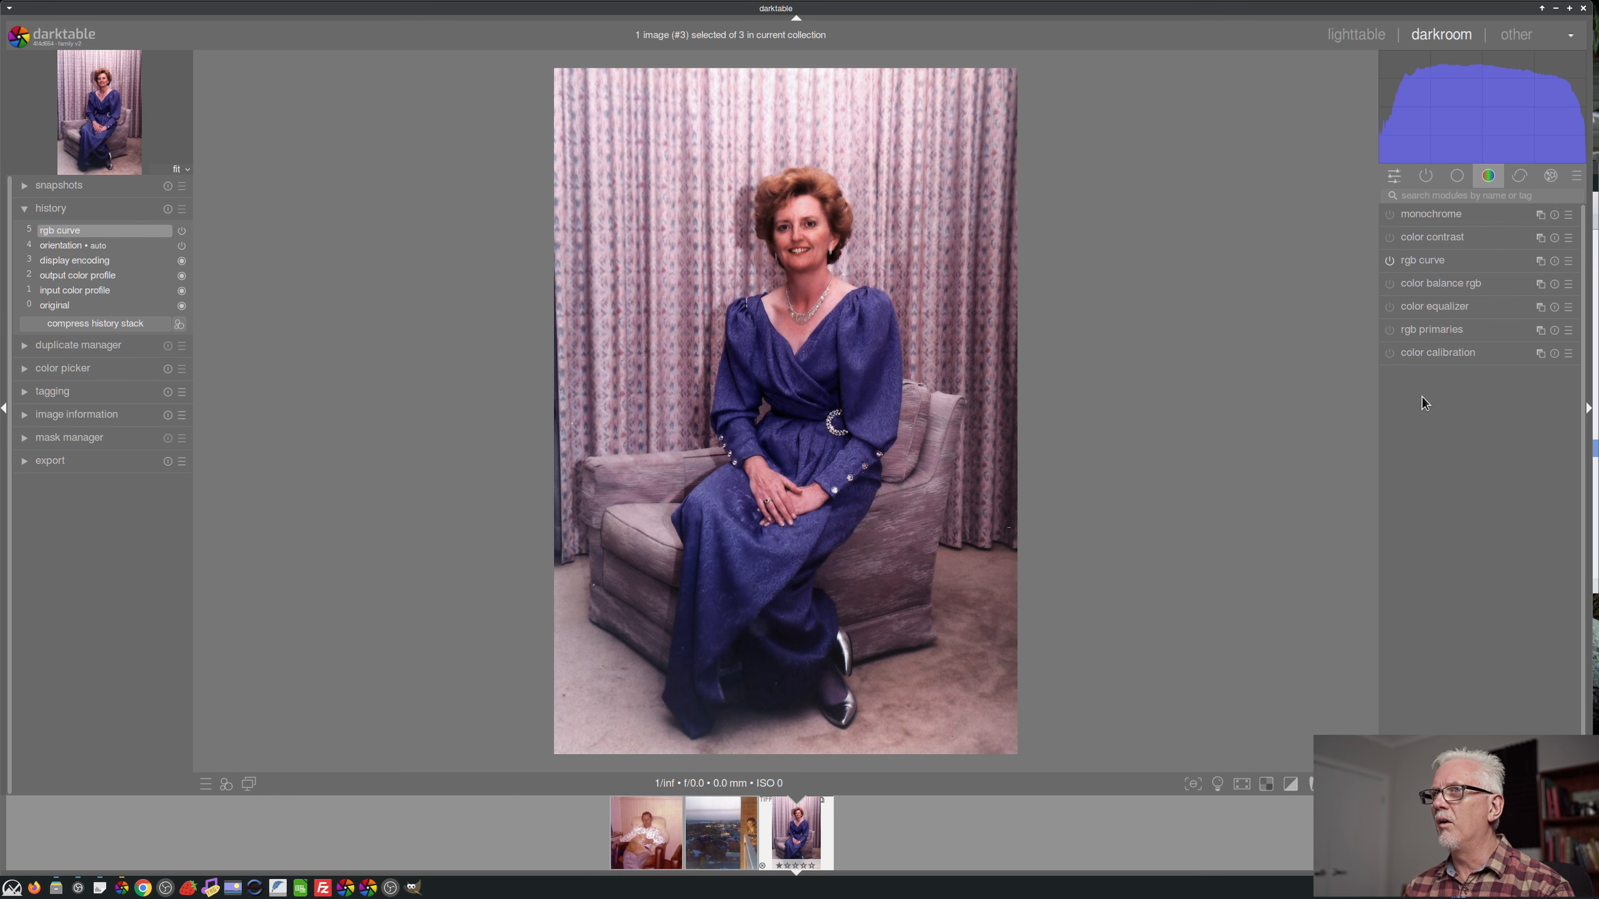